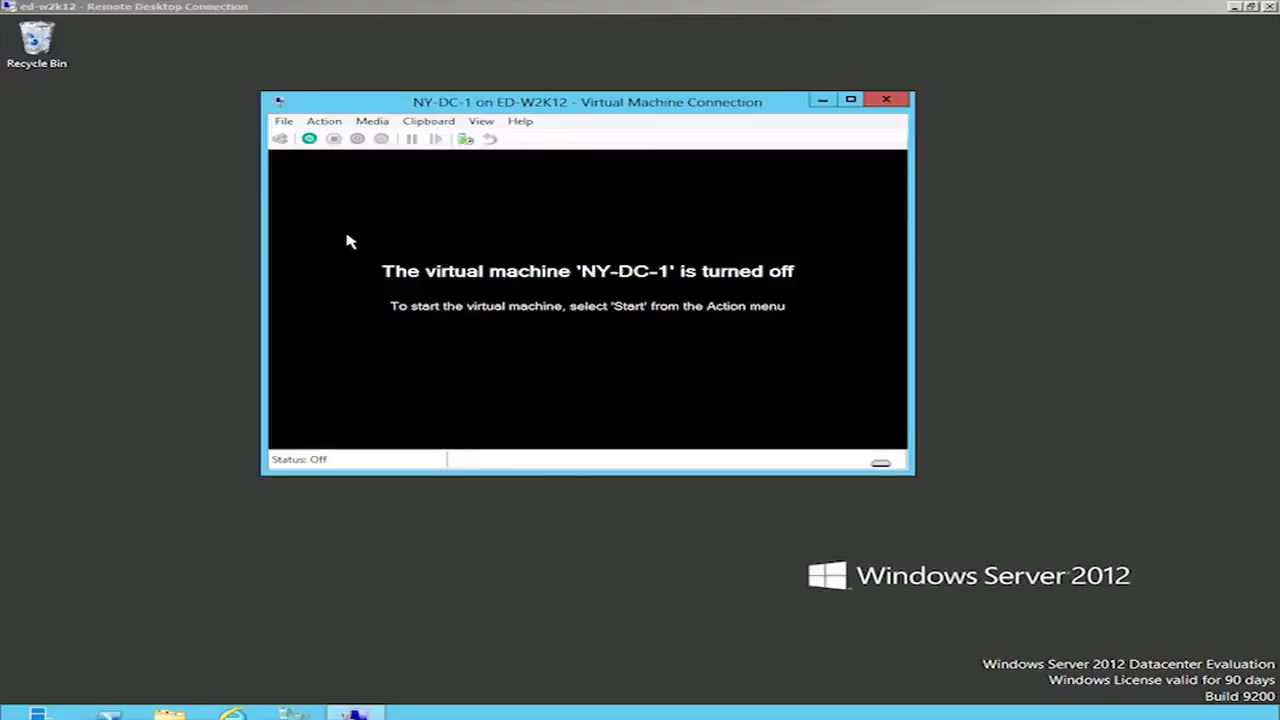
- Power on the NY-DC-1 virtual machine and let it boot into Windows Setup
left_click(309, 139)
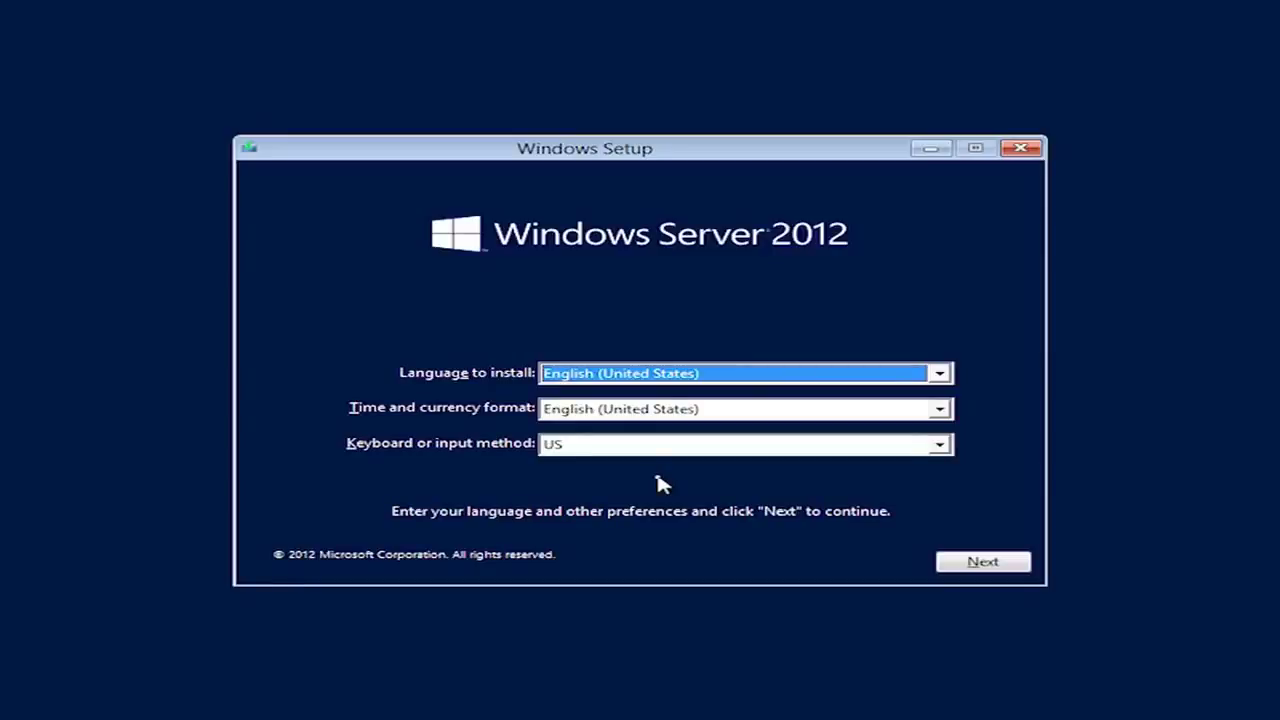
- Accept the English (United States) language settings, start installing, and submit the product key
left_click(963, 563)
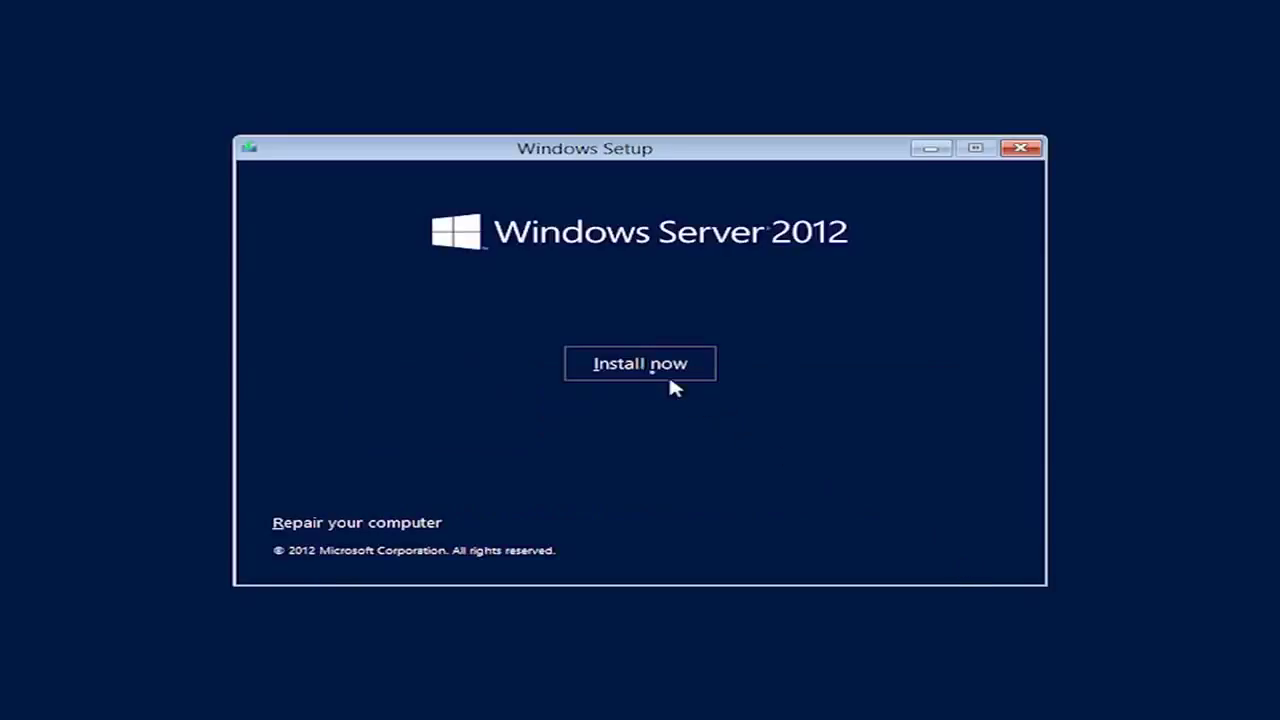
left_click(640, 370)
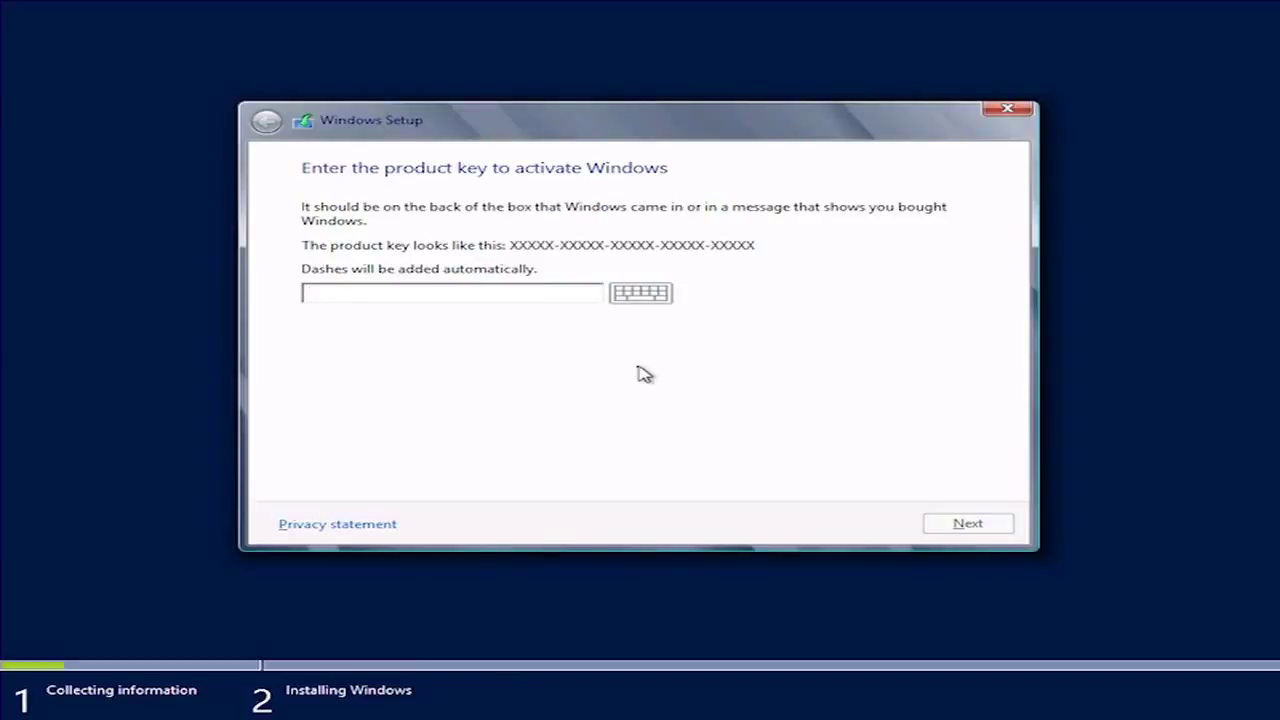
type("XXXXXXXXXXXXXXXXXXXXXXXXX")
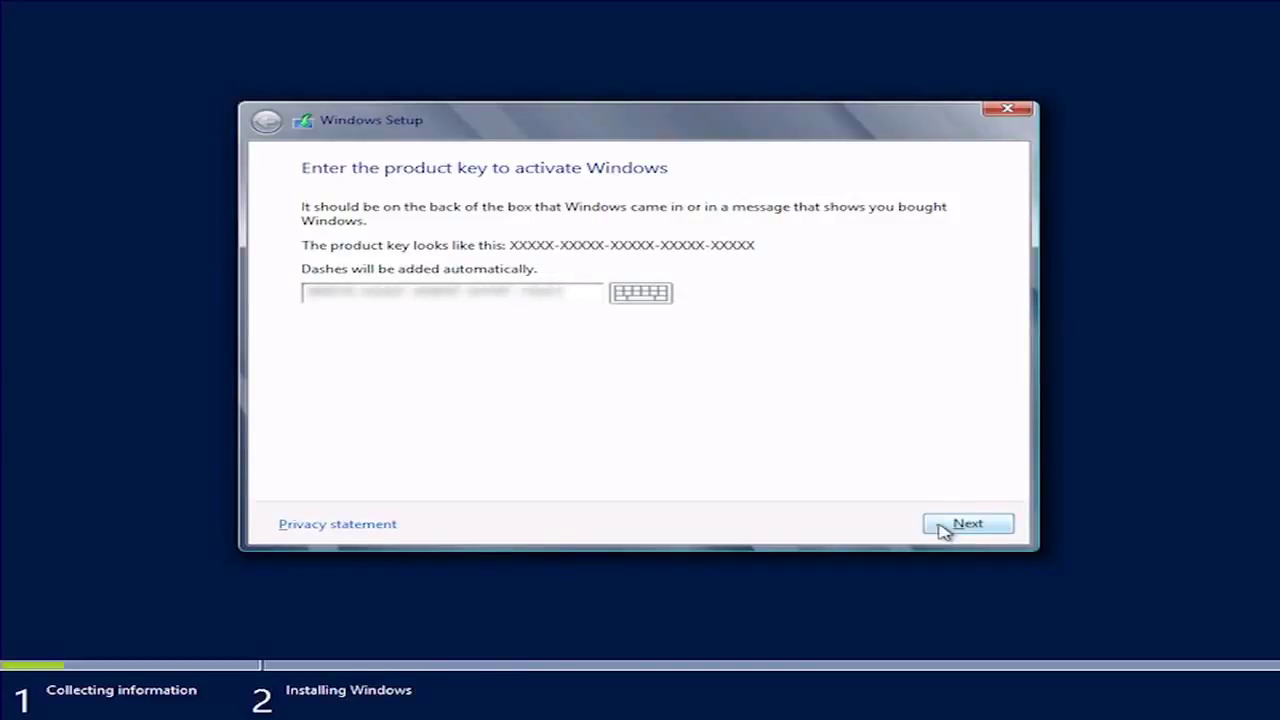
left_click(944, 530)
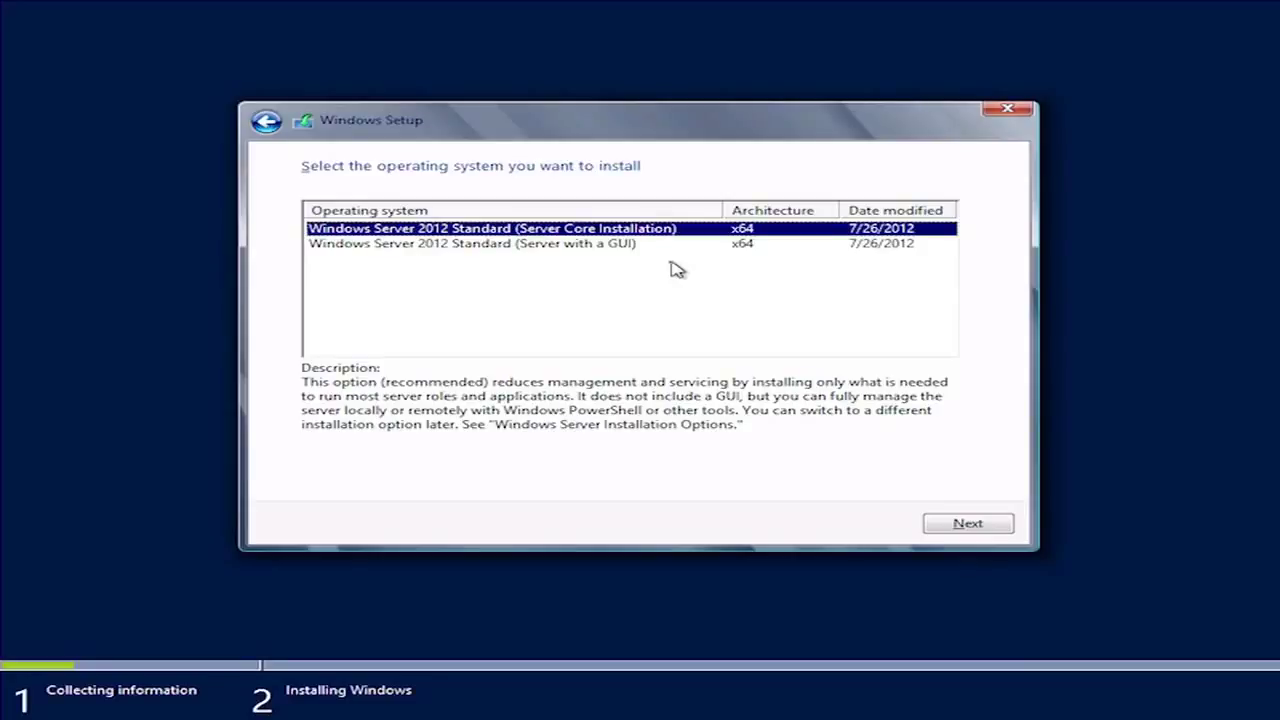
- Choose Windows Server 2012 Standard (Server with a GUI) as the edition to install
left_click(524, 256)
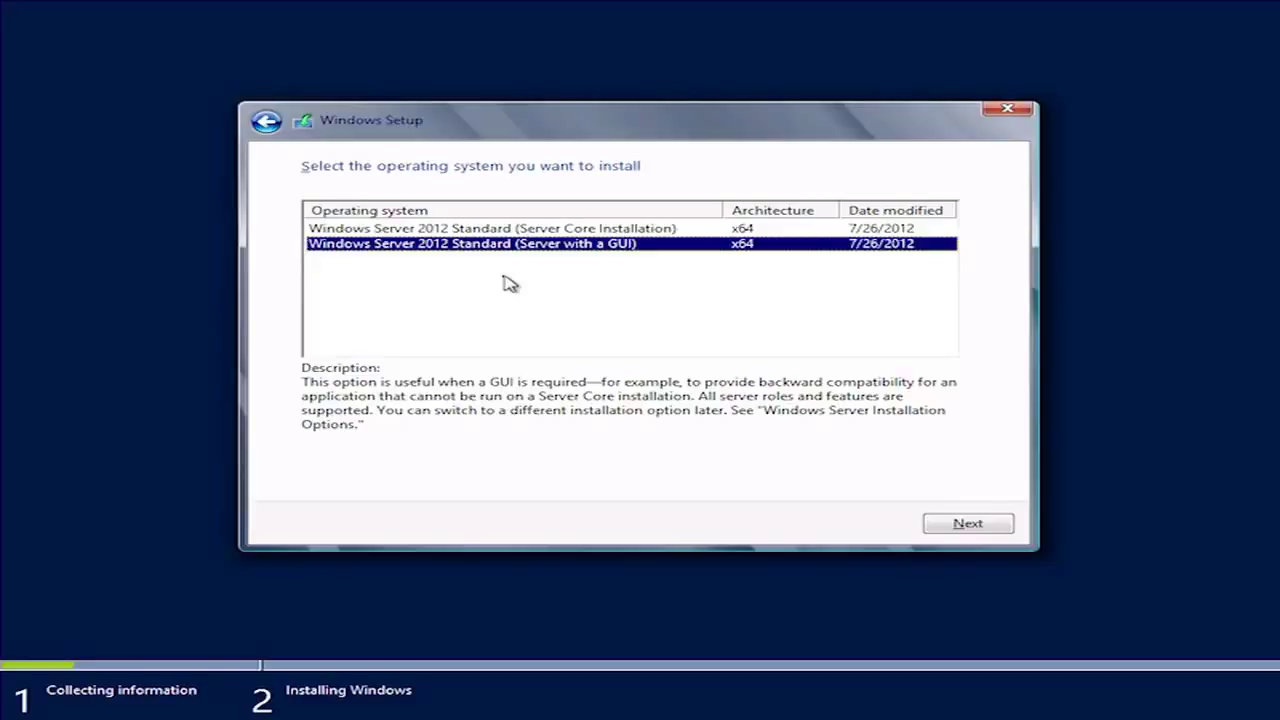
left_click(942, 523)
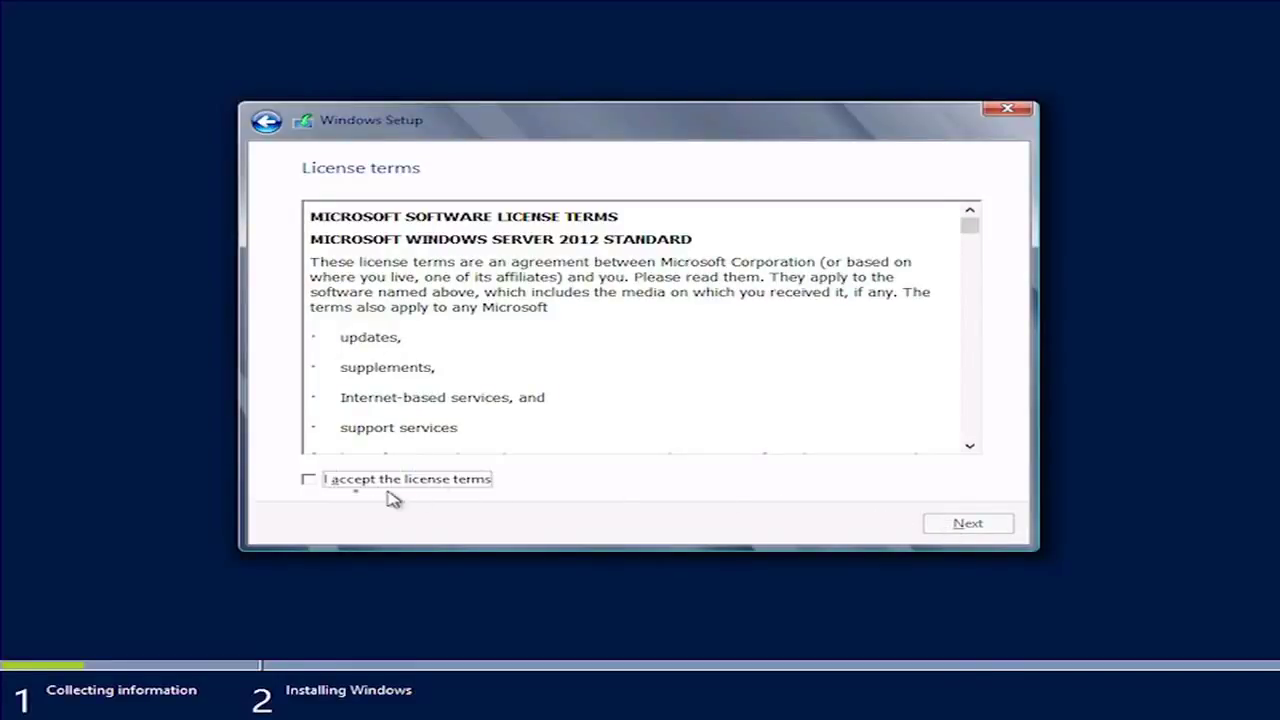
- Accept the license terms after scrolling through them, and continue
left_click(317, 484)
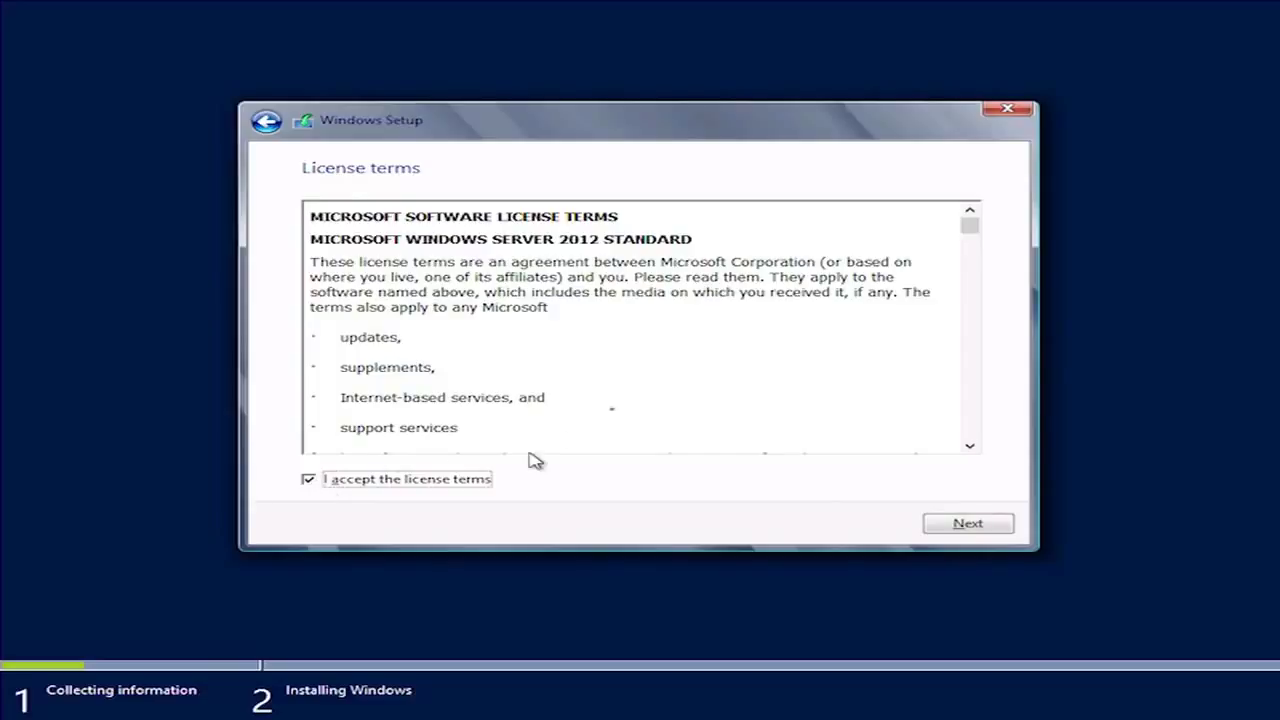
left_click_drag(968, 234, 961, 303)
scroll(966, 380, "down", 10)
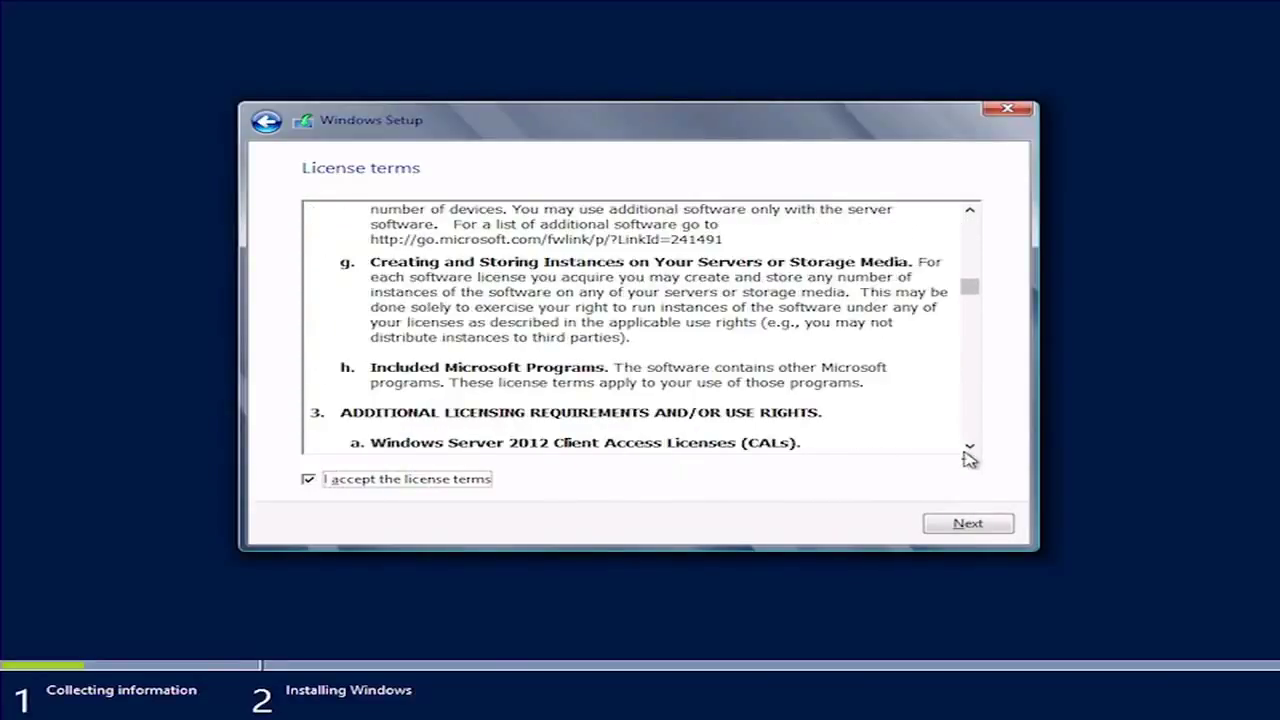
scroll(972, 436, "down", 20)
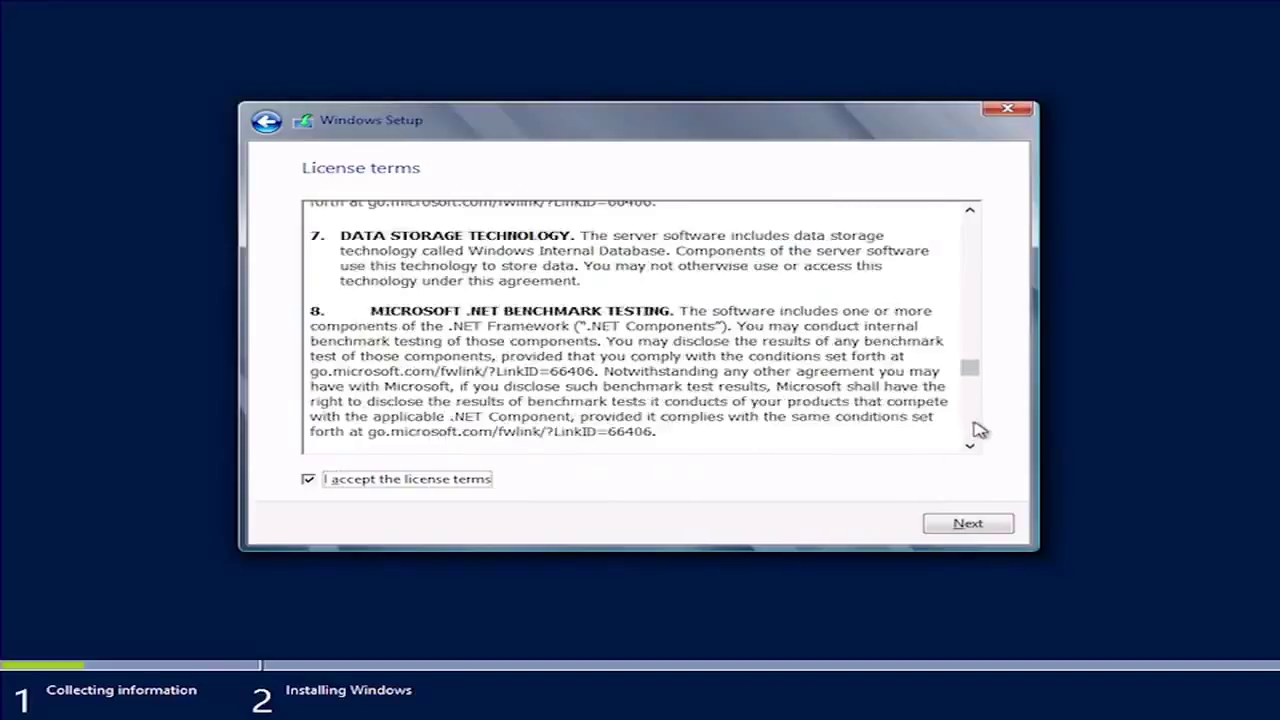
scroll(975, 435, "down", 15)
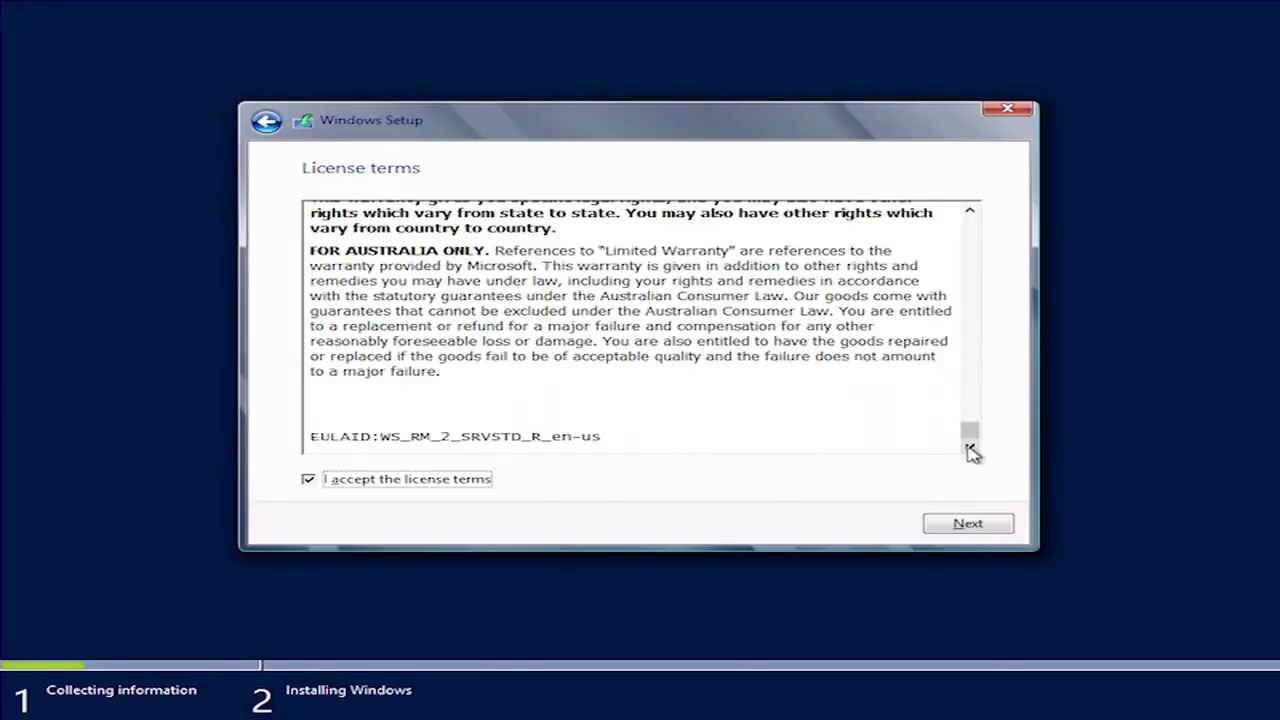
left_click(967, 525)
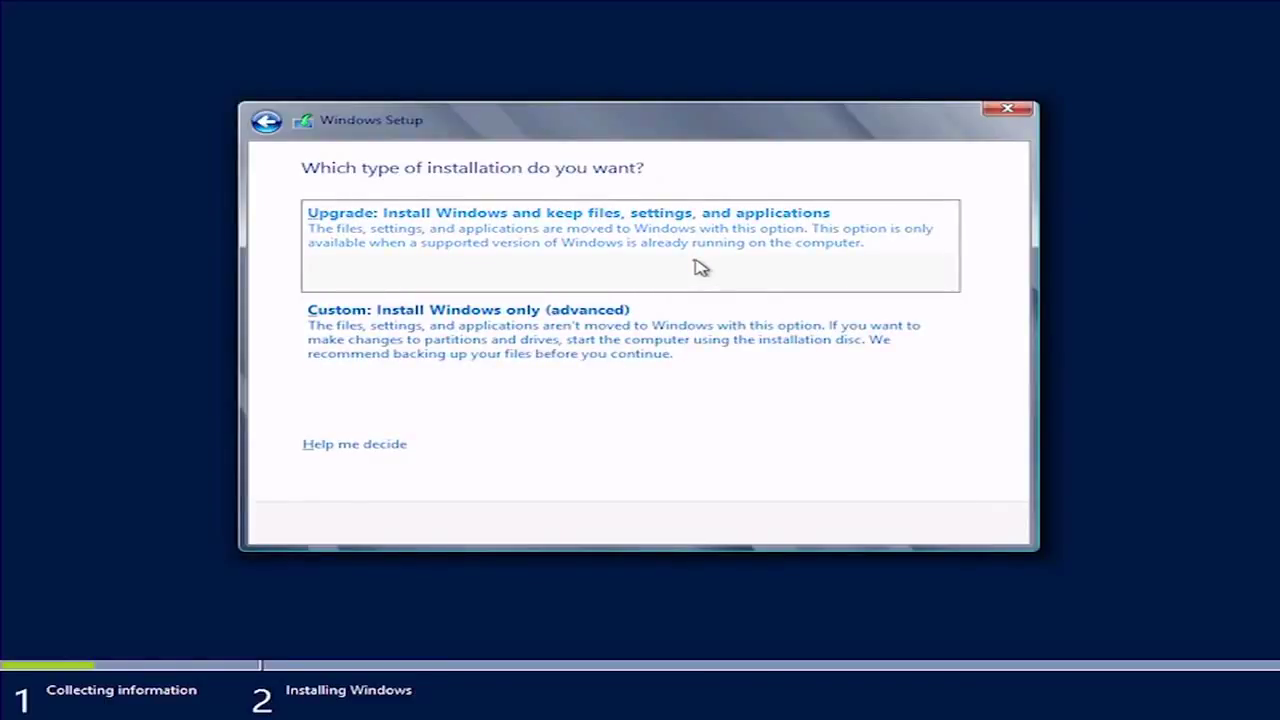
- Choose the Custom: Install Windows only (advanced) installation type
left_click(512, 337)
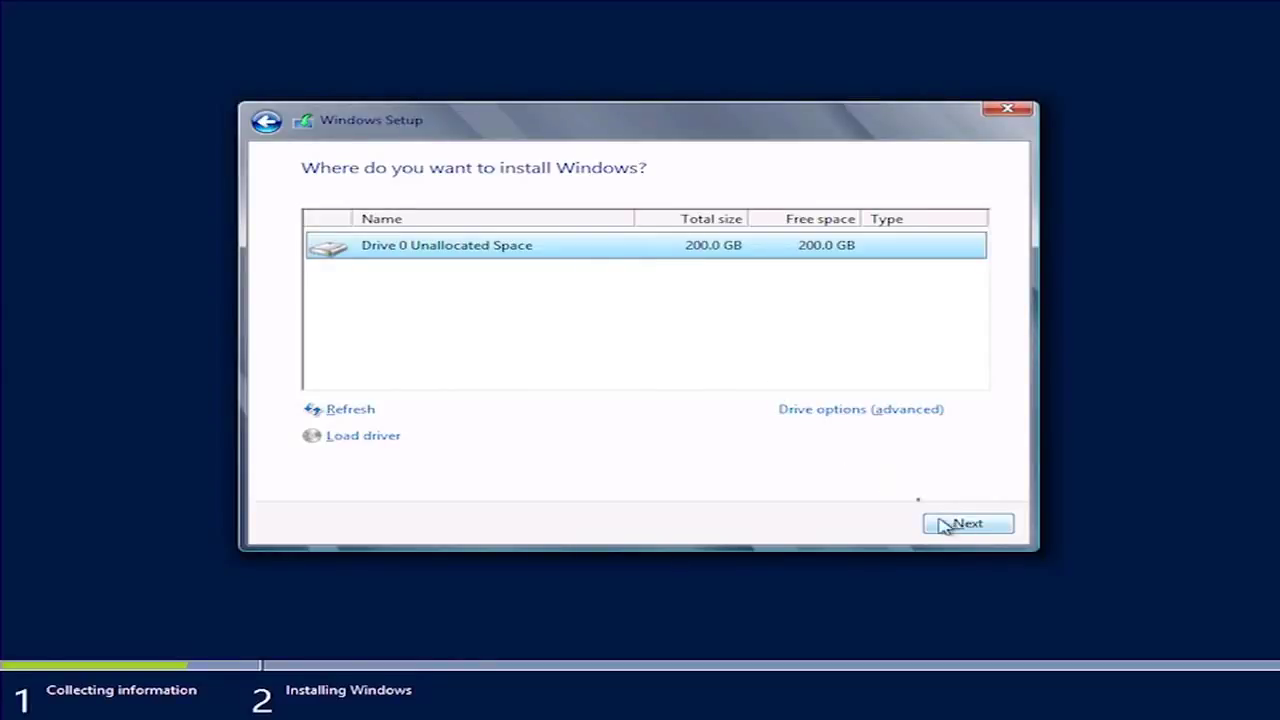
- Install Windows onto Drive 0's 200.0 GB unallocated space
left_click(836, 412)
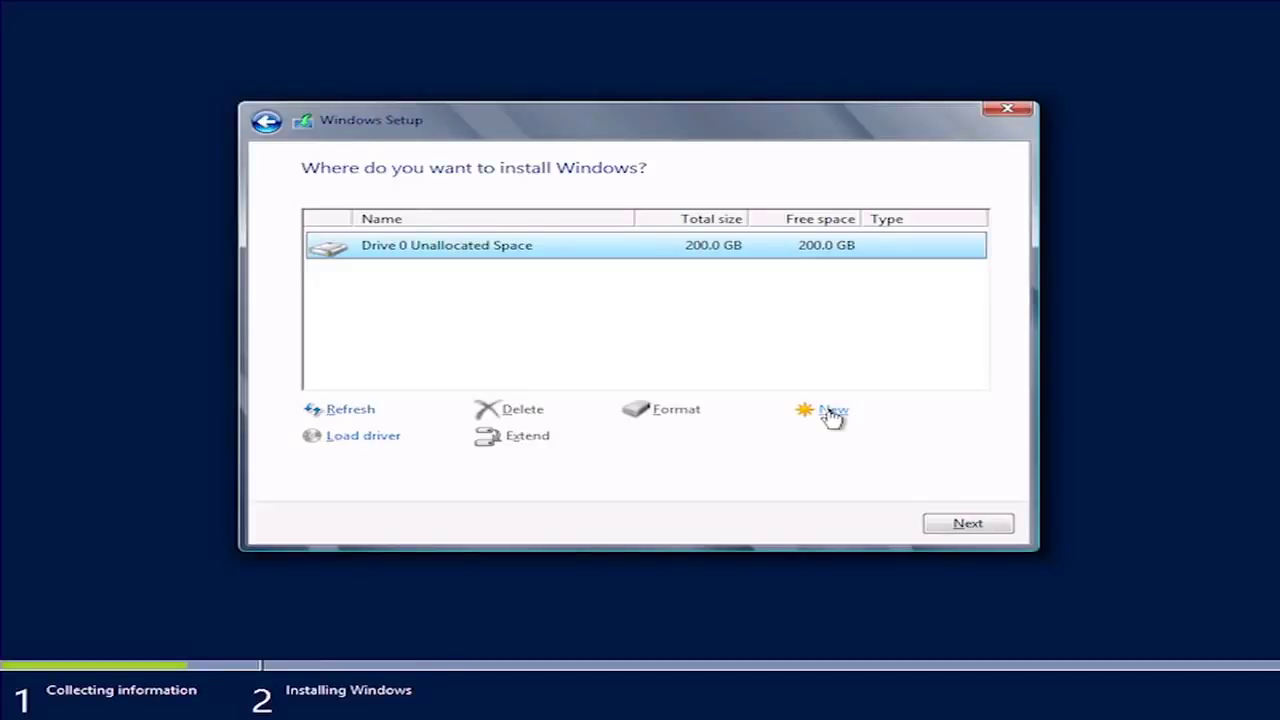
left_click(965, 524)
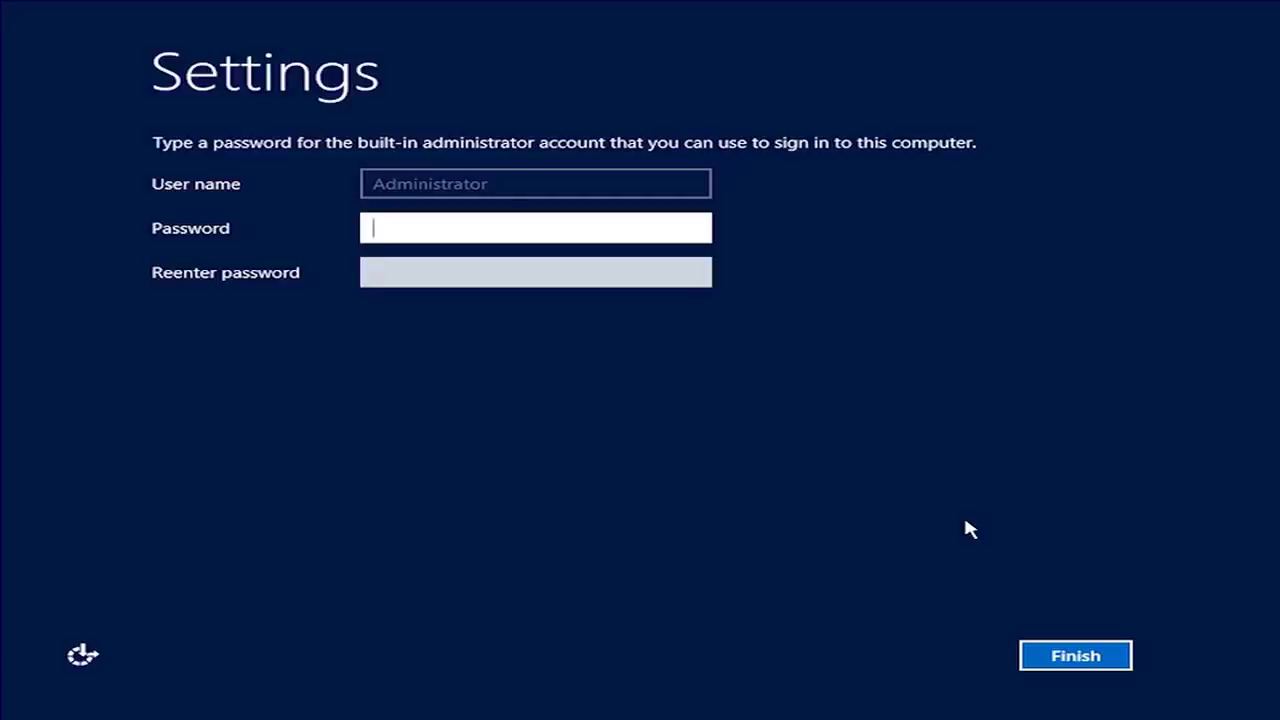
- Enter and confirm the built-in Administrator password, then finish setup
type("P@ssw0rd")
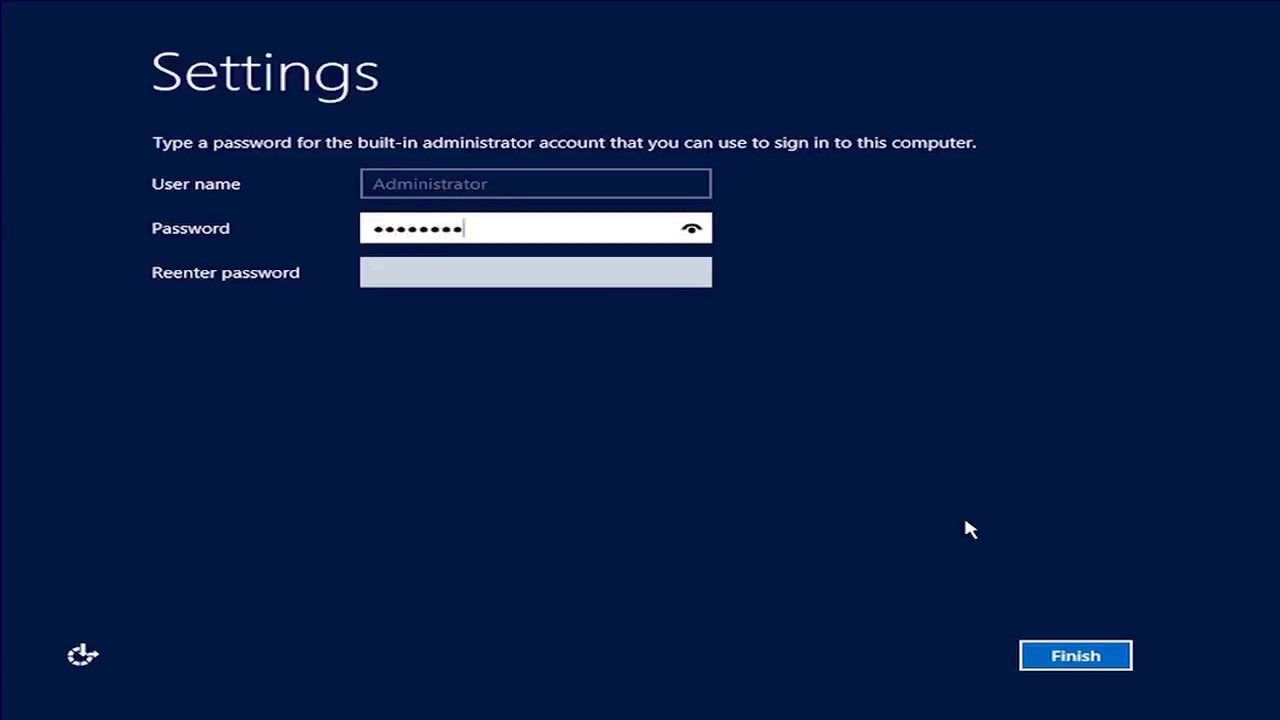
key("Tab")
type("P@ssw0")
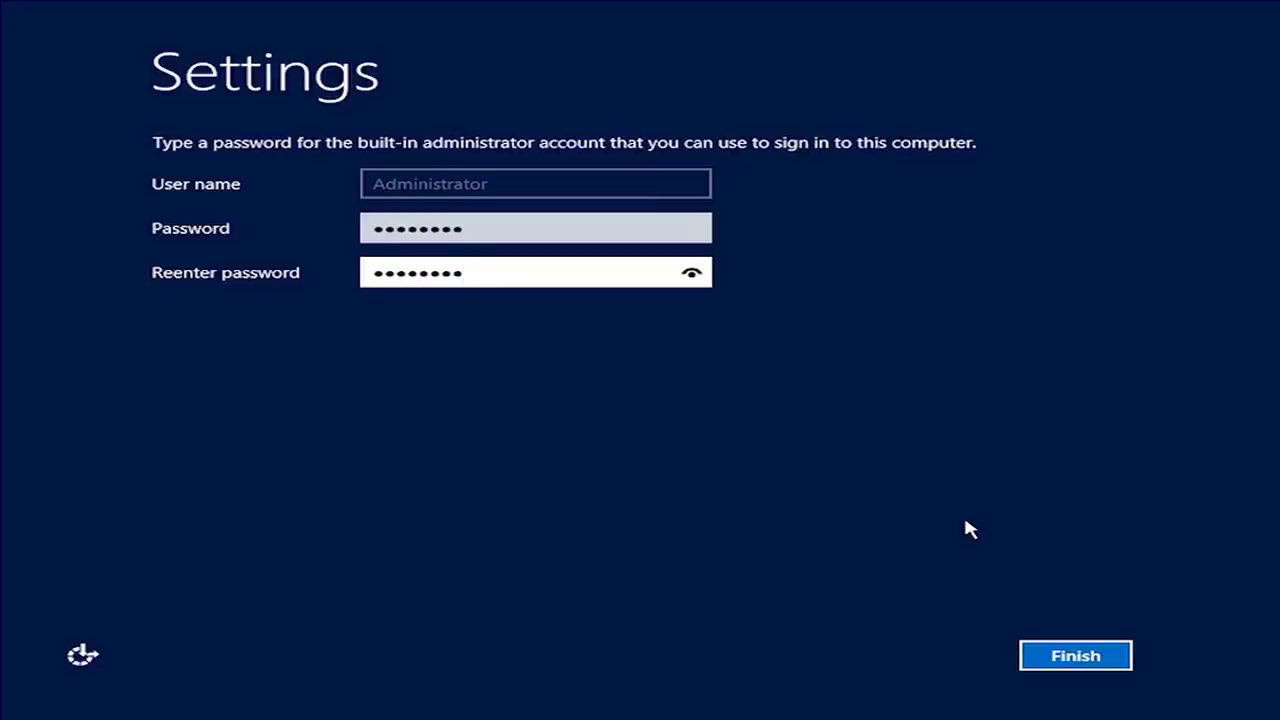
left_click(1041, 661)
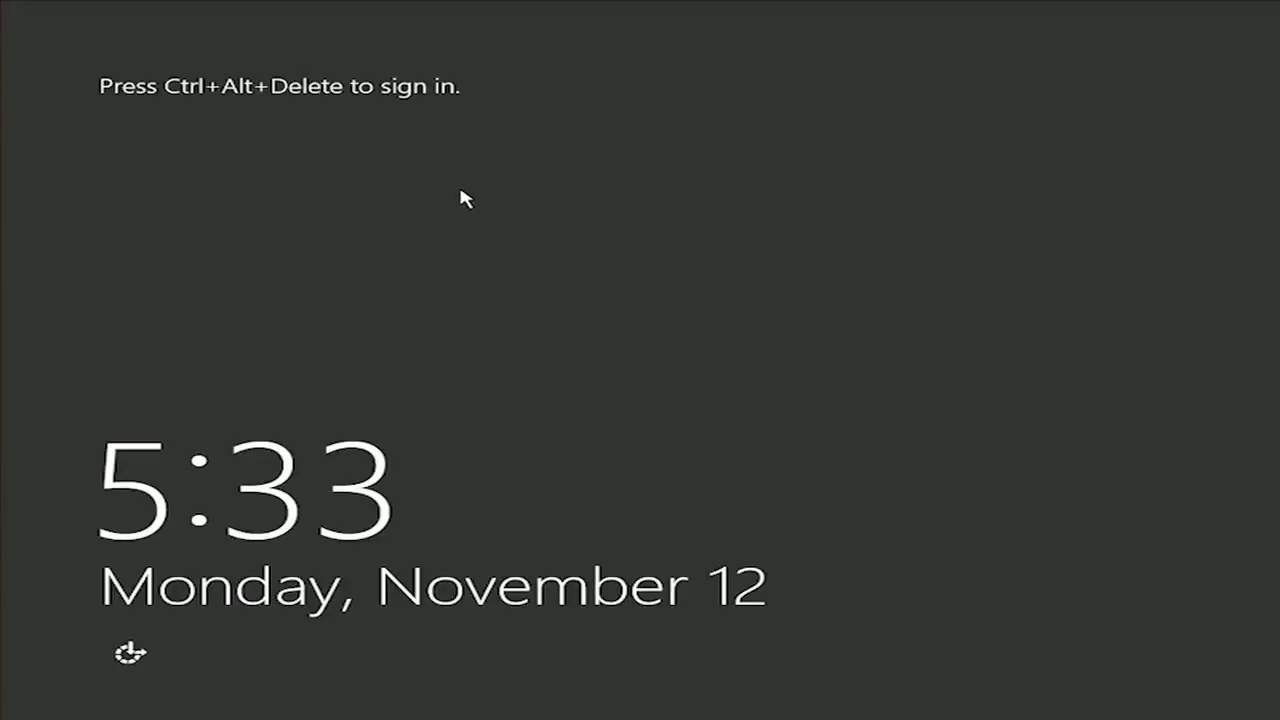
- Sign in as Administrator, retrying with the correct password after a rejected attempt
key("ctrl+alt+Delete")
type("Password01")
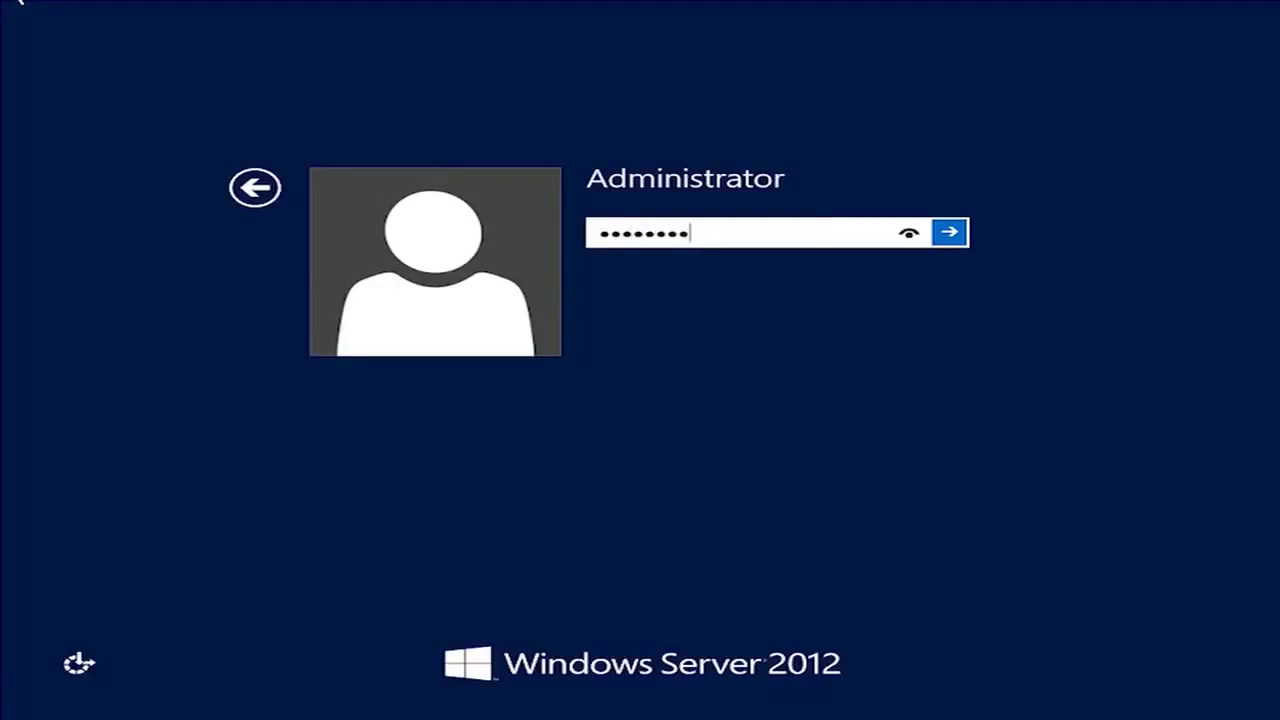
key("Return")
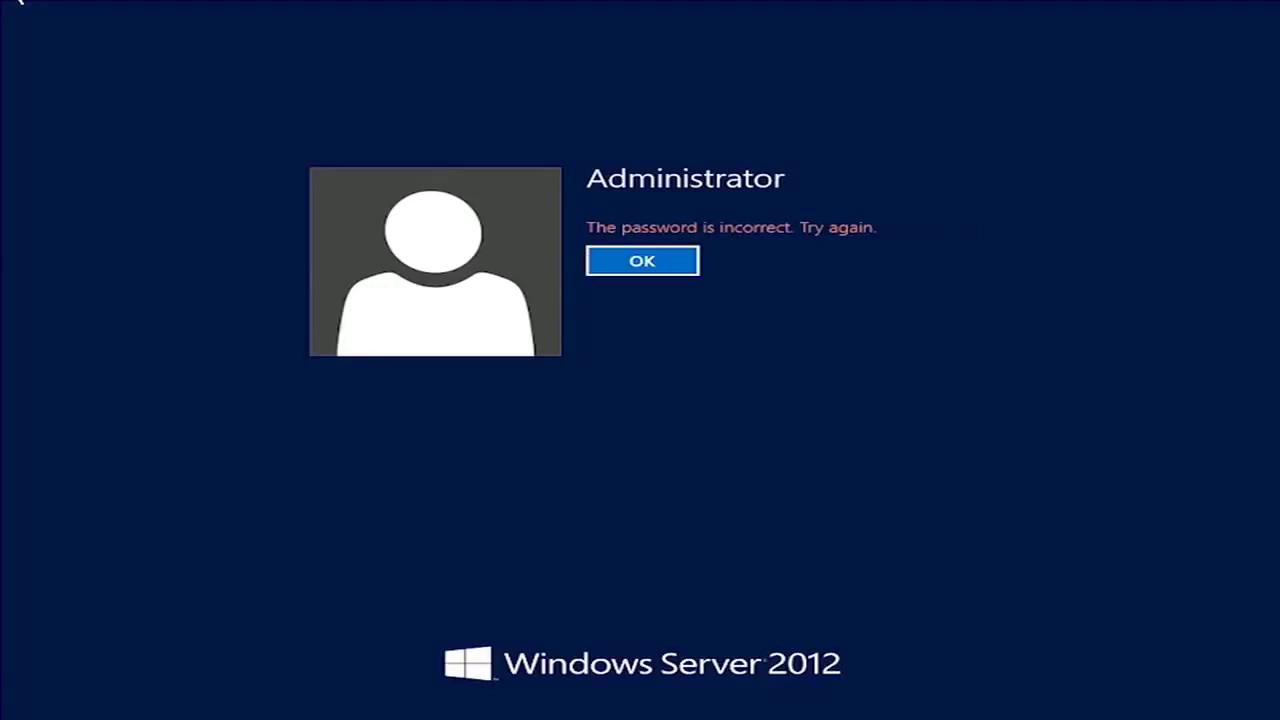
left_click(648, 261)
type("P@ssw0rd")
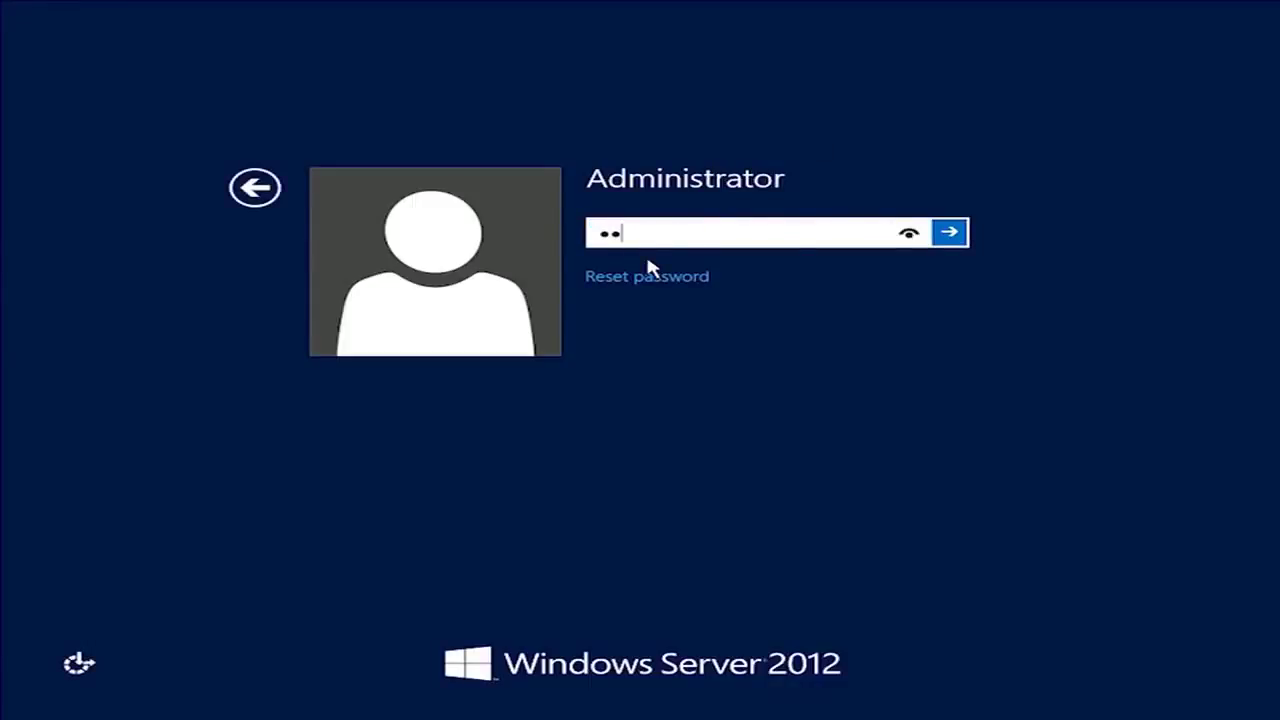
key("Return")
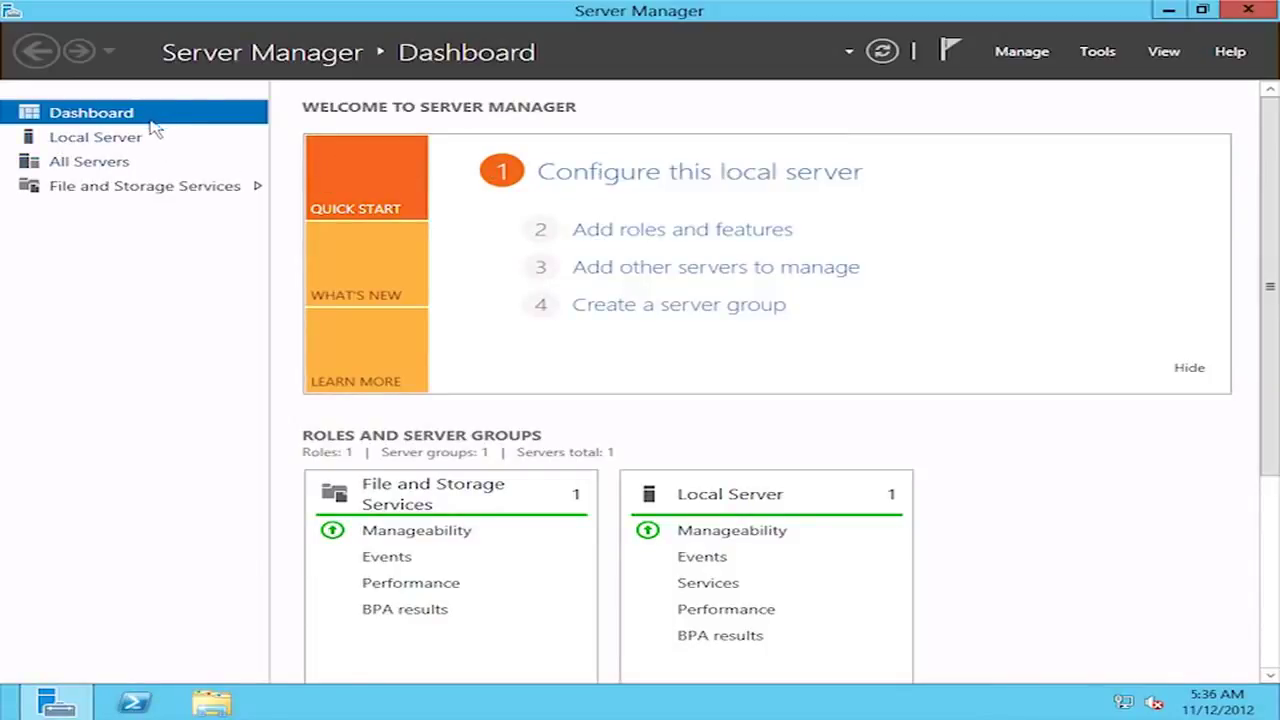
- Open the Local Server properties and scroll them to view the right-hand columns
left_click(683, 175)
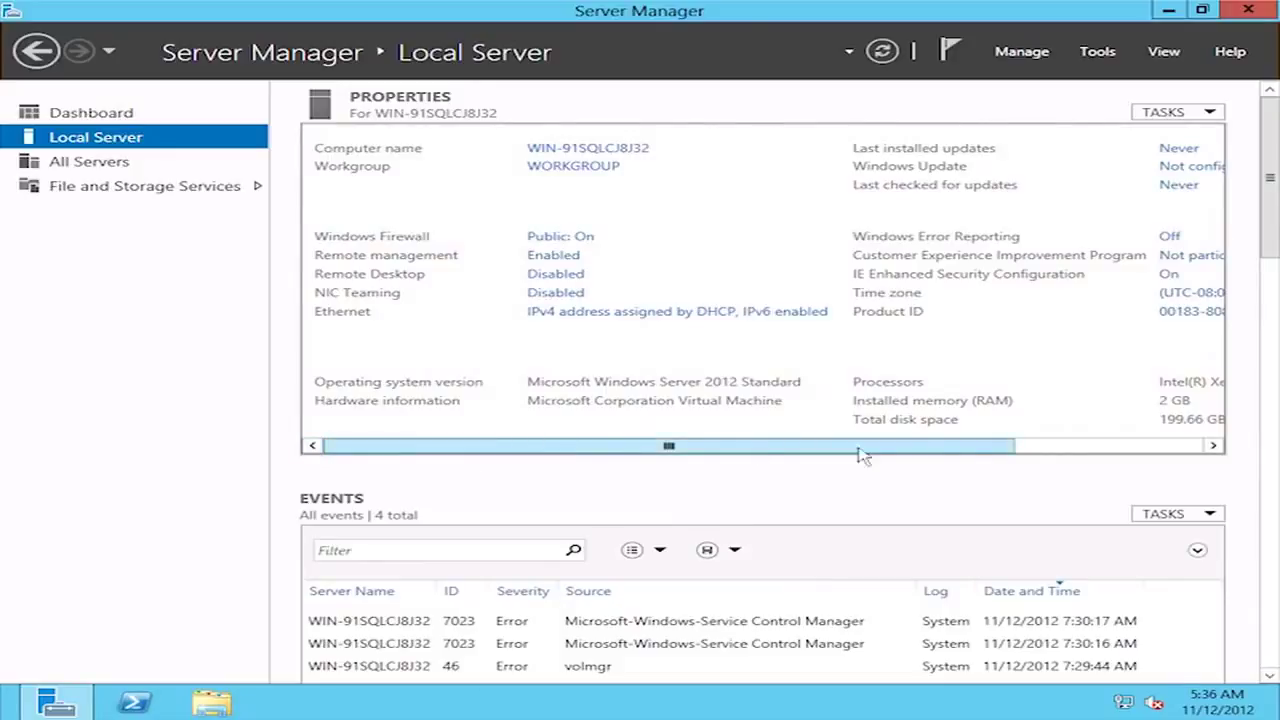
left_click_drag(967, 455, 858, 454)
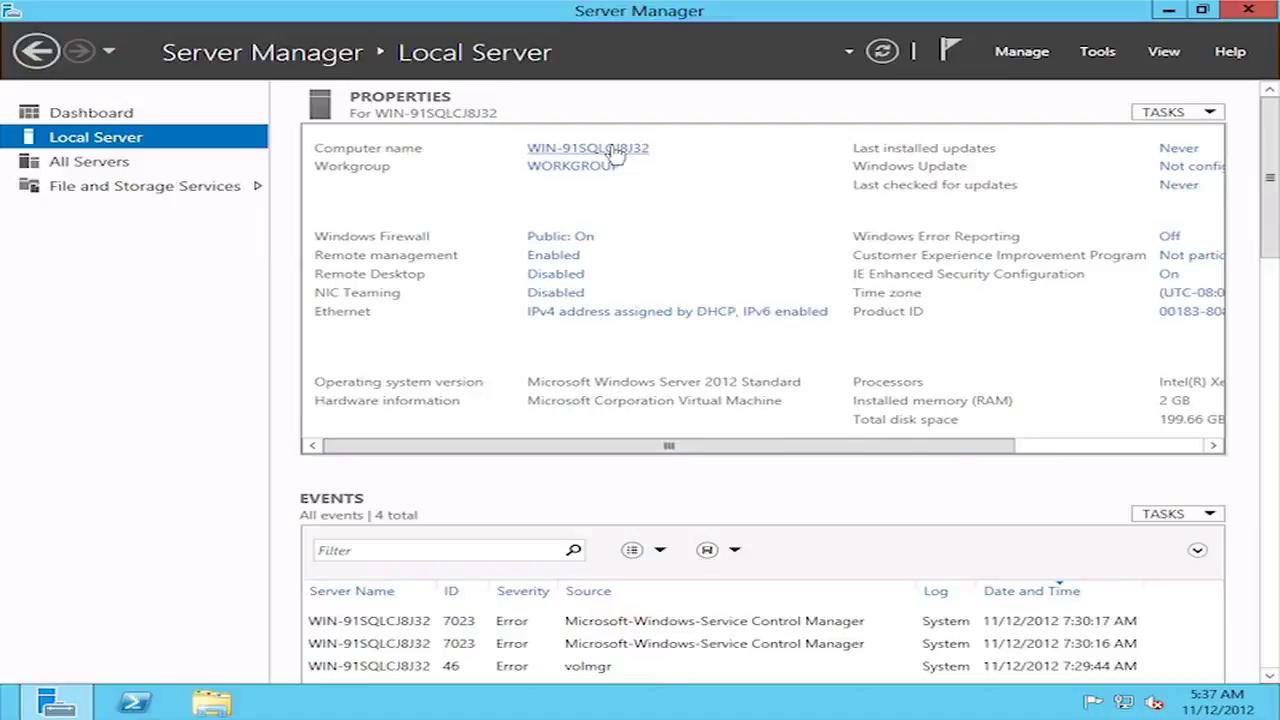
- Rename the computer to NY-DC-1 in System Properties and restart the server now
left_click(578, 150)
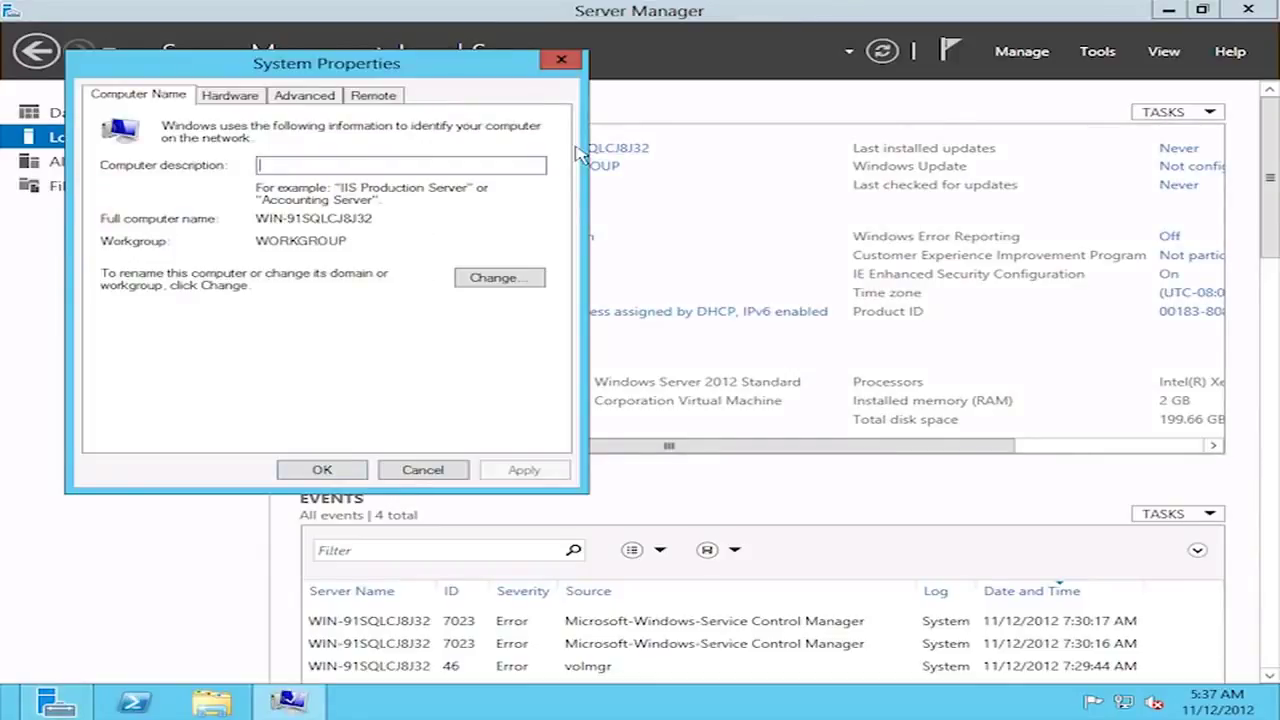
left_click(505, 278)
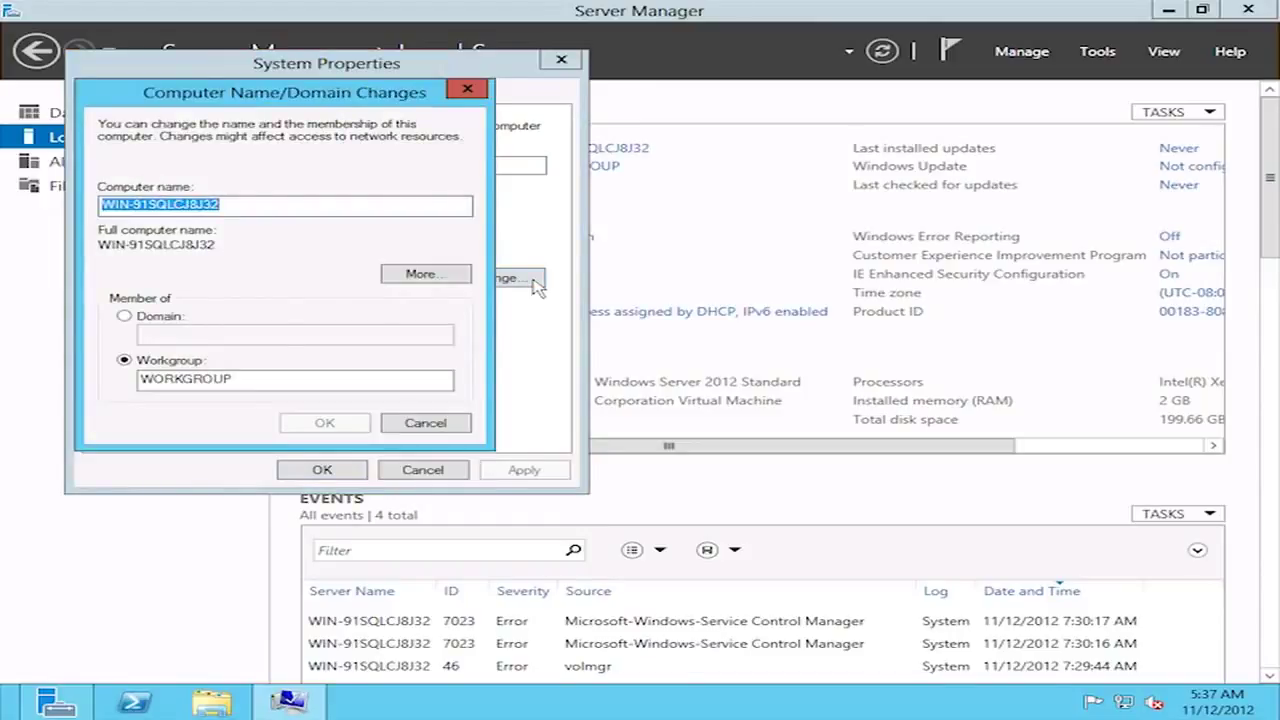
type("n")
key("BackSpace")
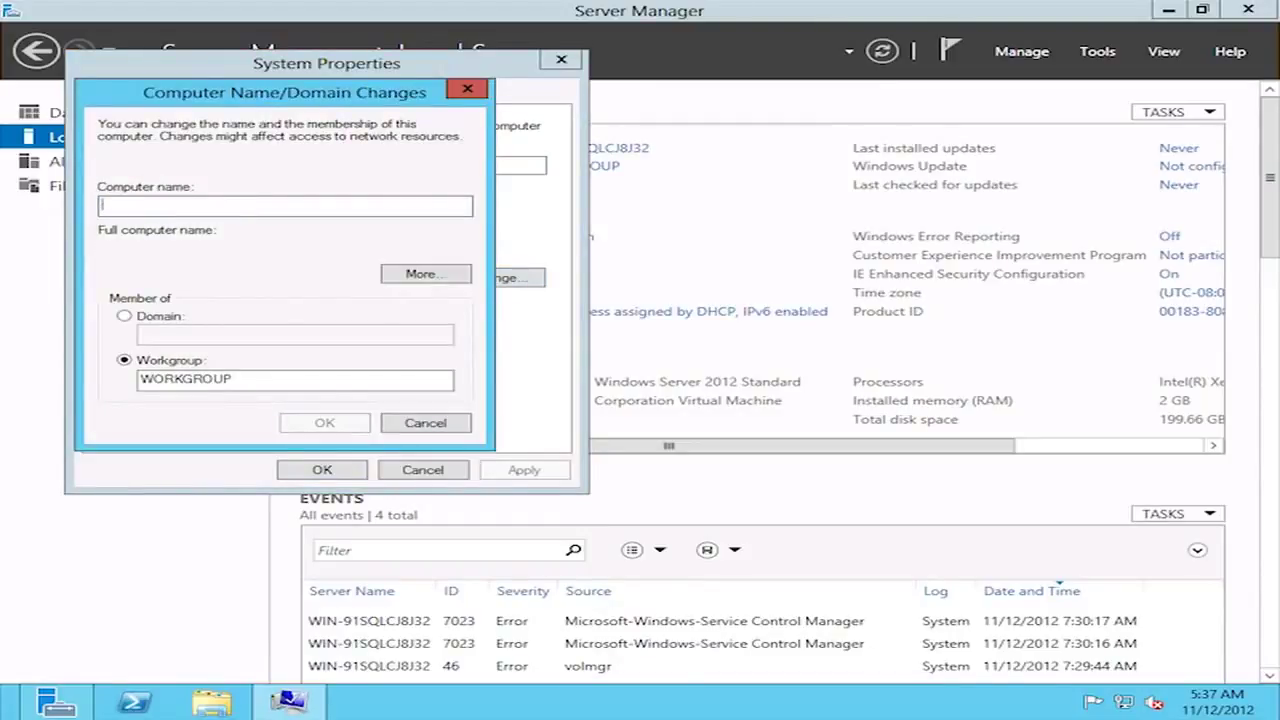
type("NY-")
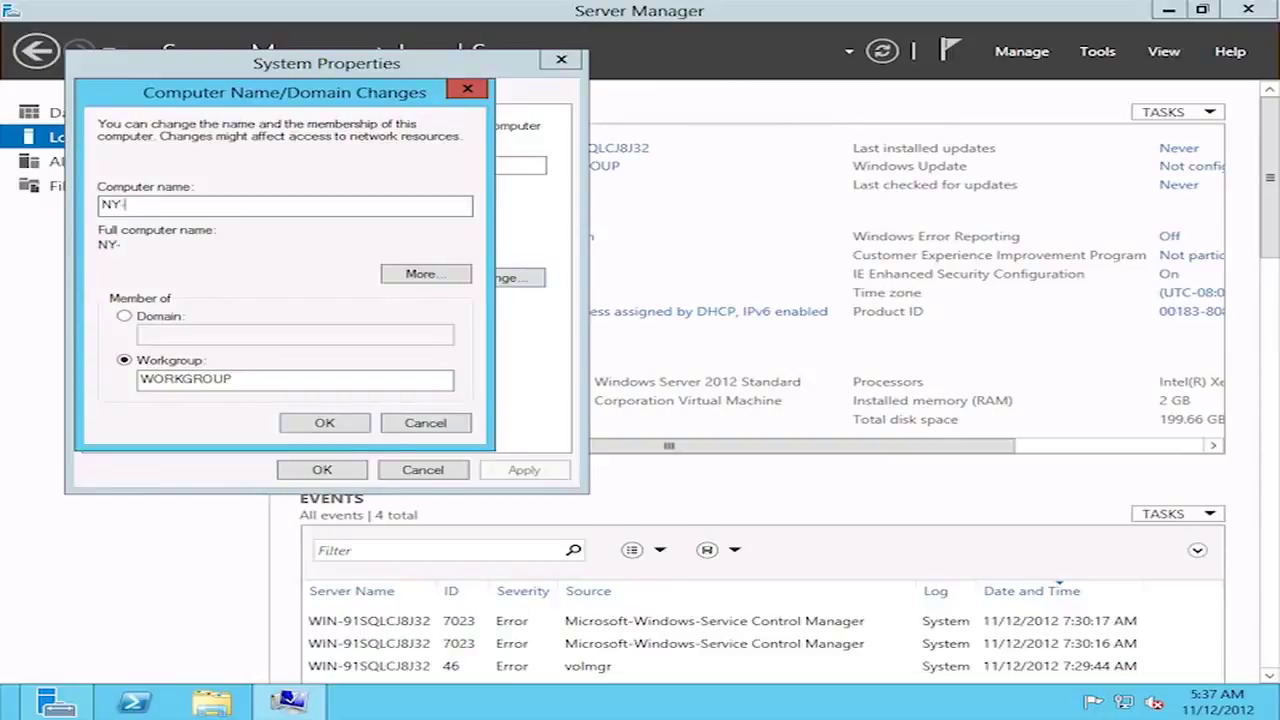
type("DC-1")
left_click(310, 421)
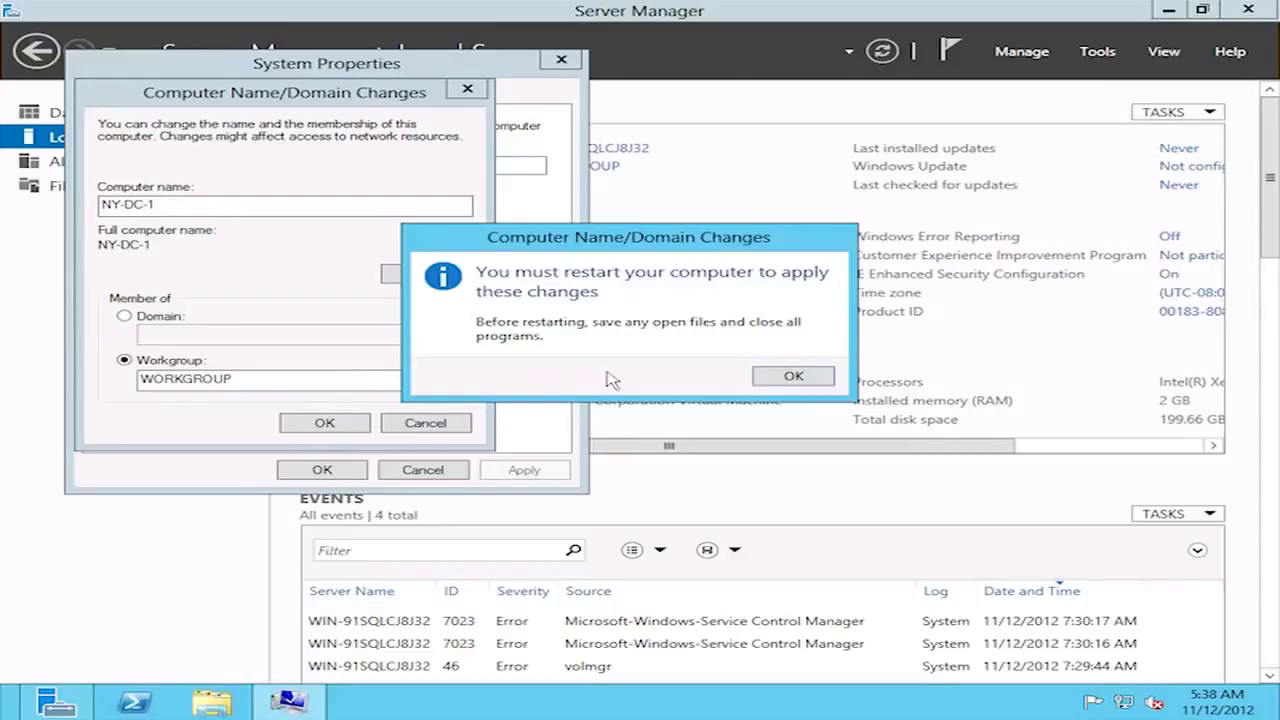
left_click(788, 376)
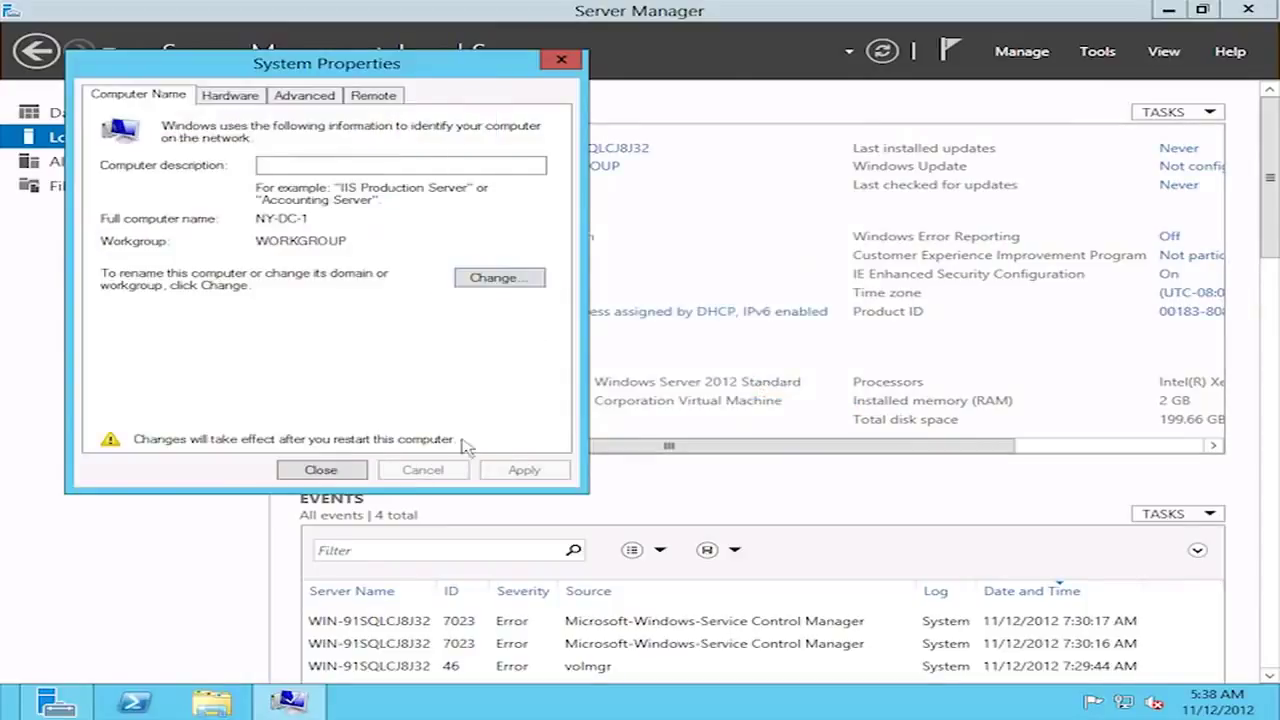
left_click(343, 472)
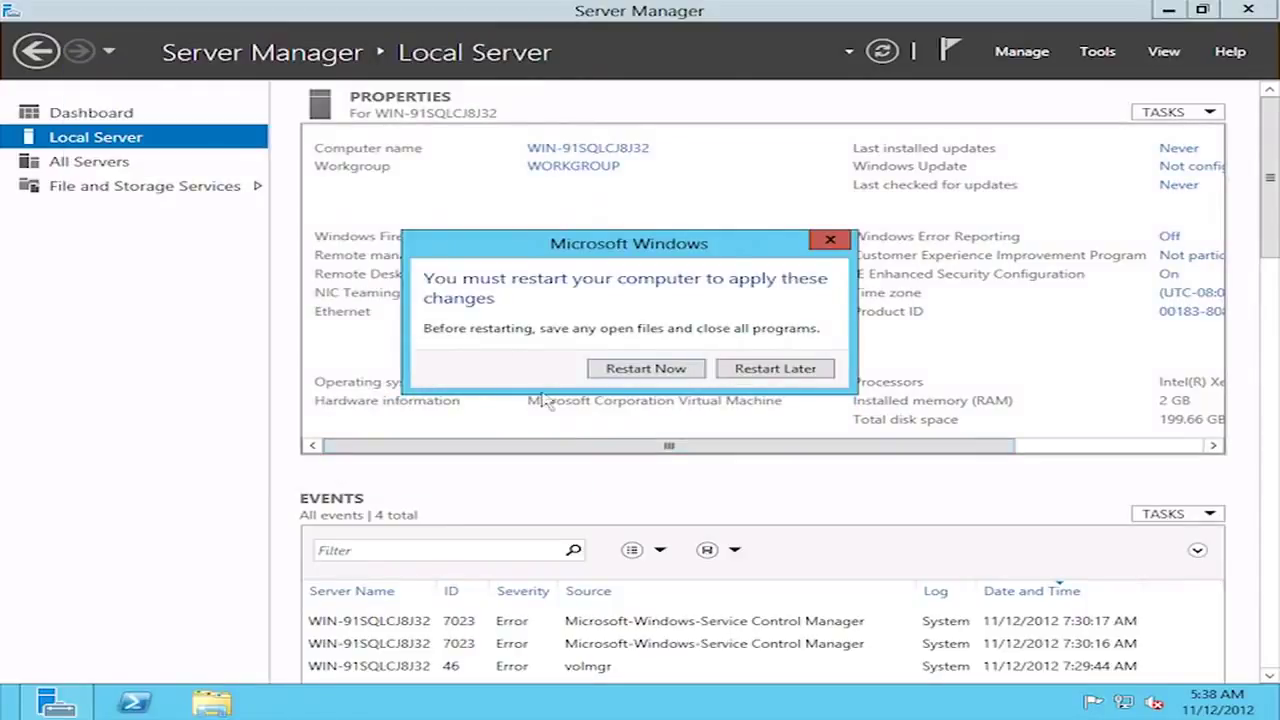
left_click(692, 369)
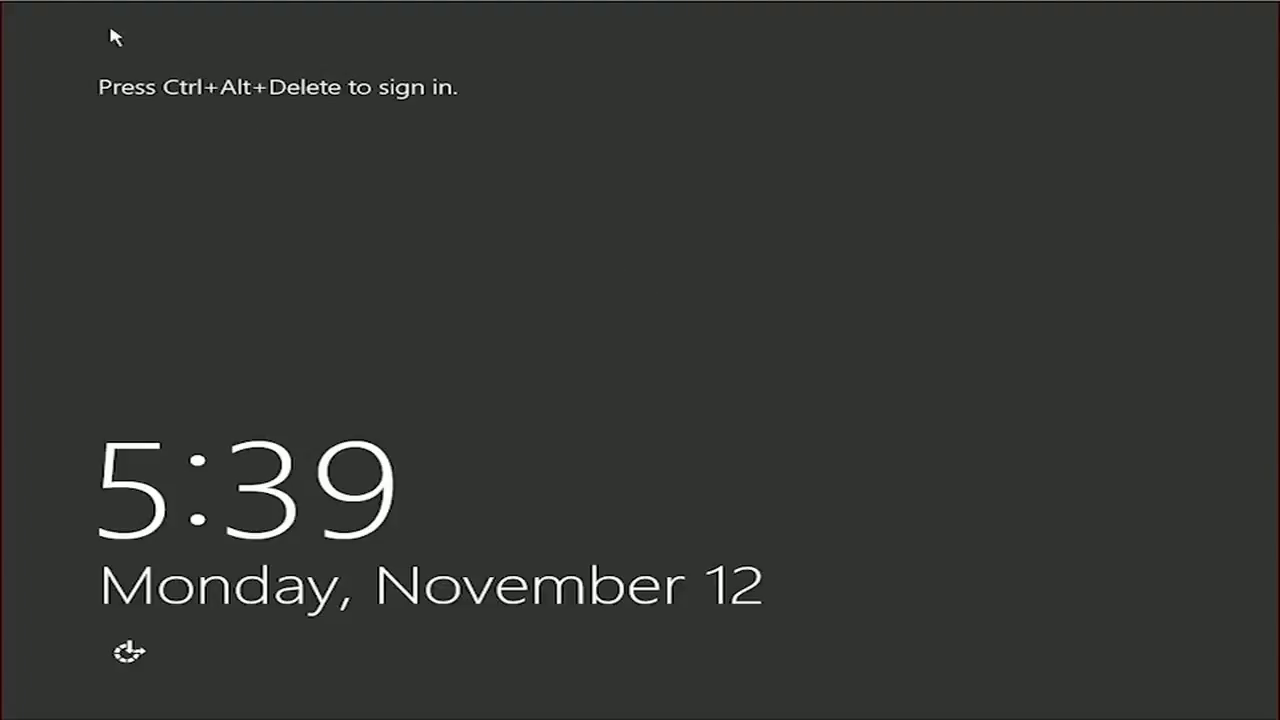
- Sign in to the server as Administrator with the account password
left_click(18, 3)
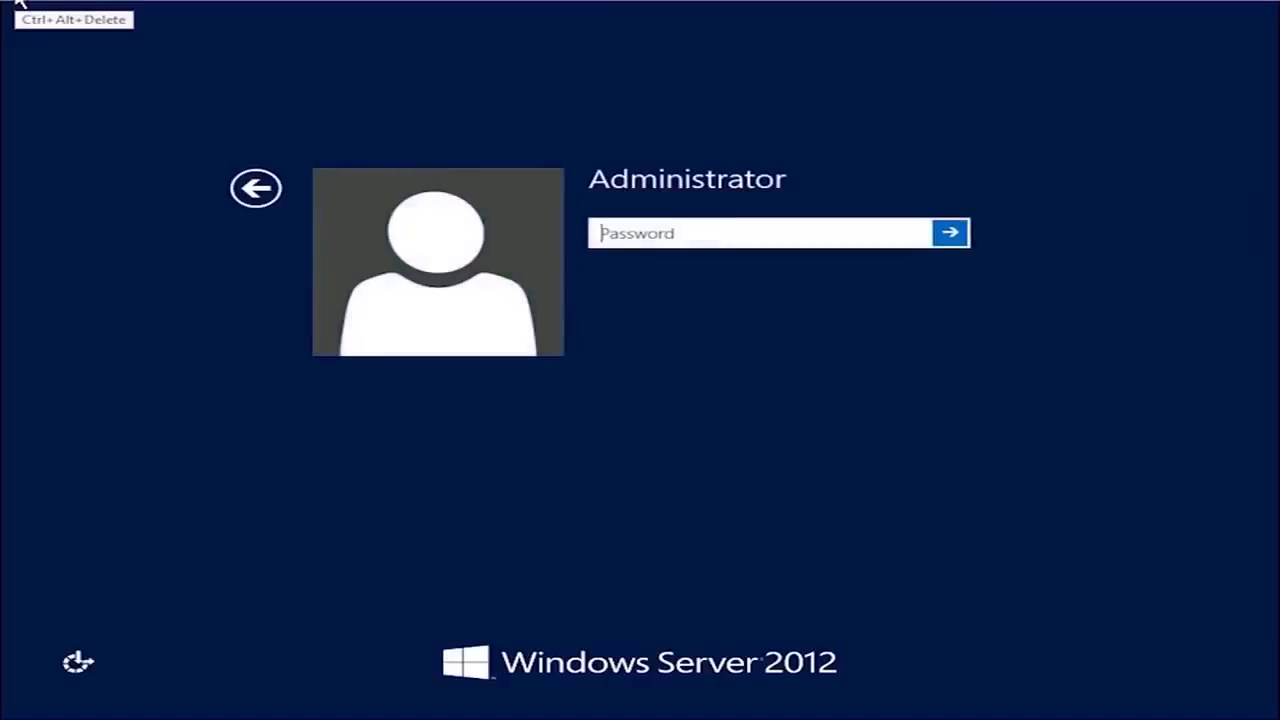
type("*********")
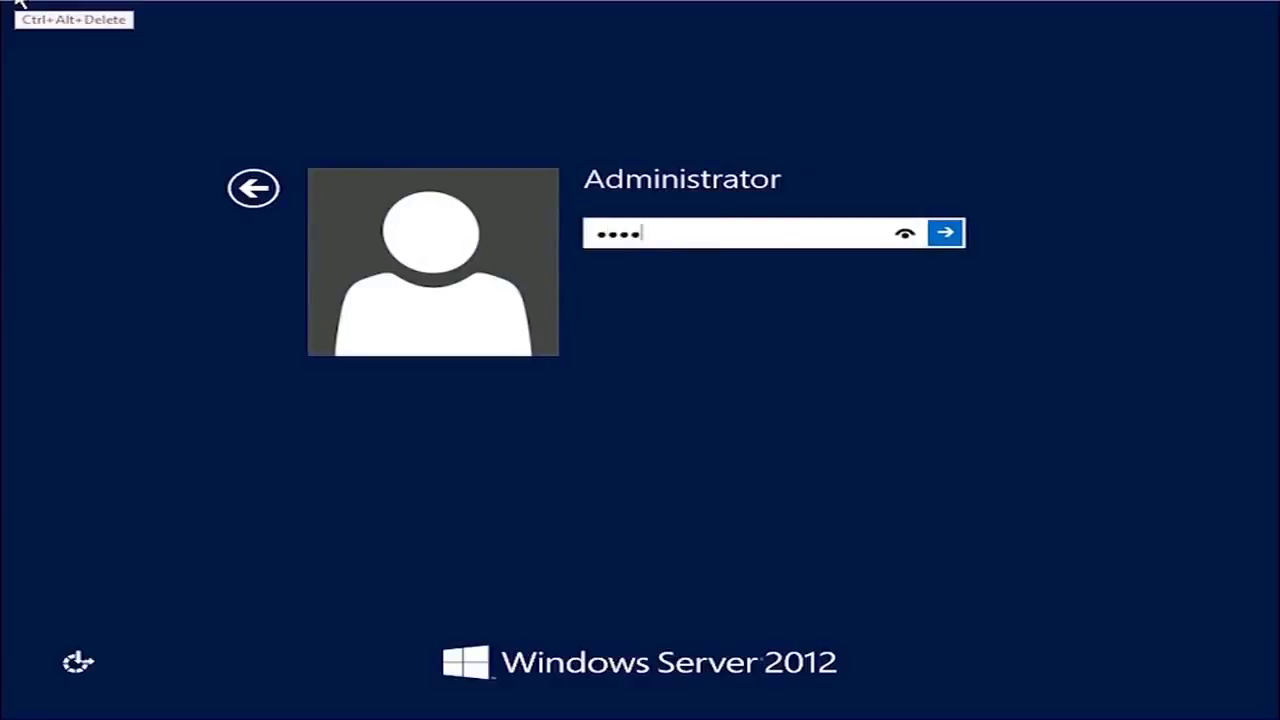
key("Return")
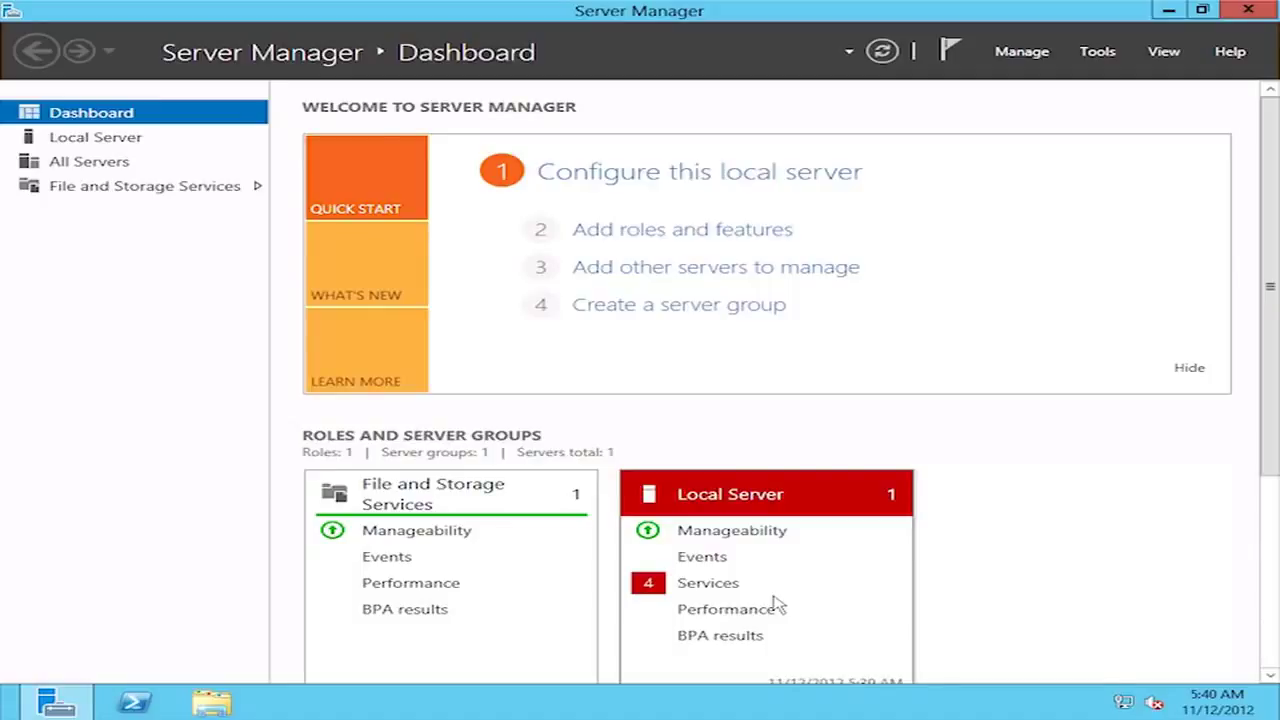
left_click(883, 53)
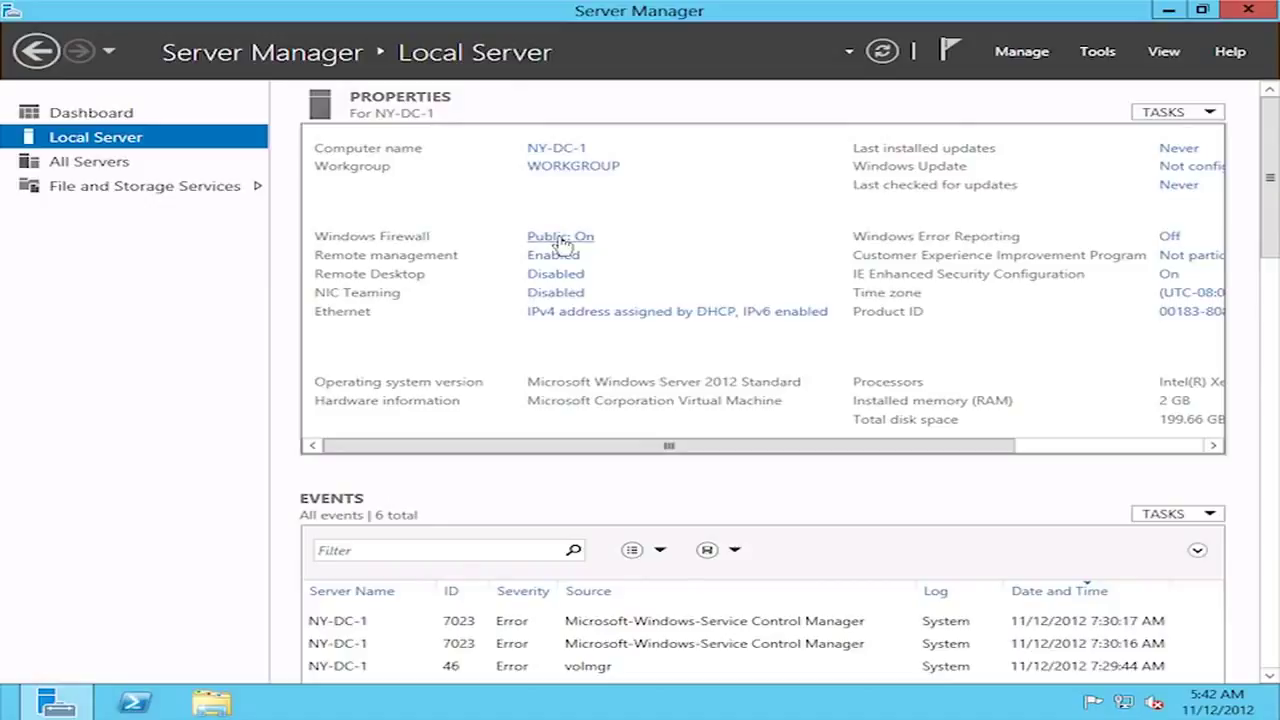
- Open the Windows Firewall settings from the Public: On link
left_click(561, 237)
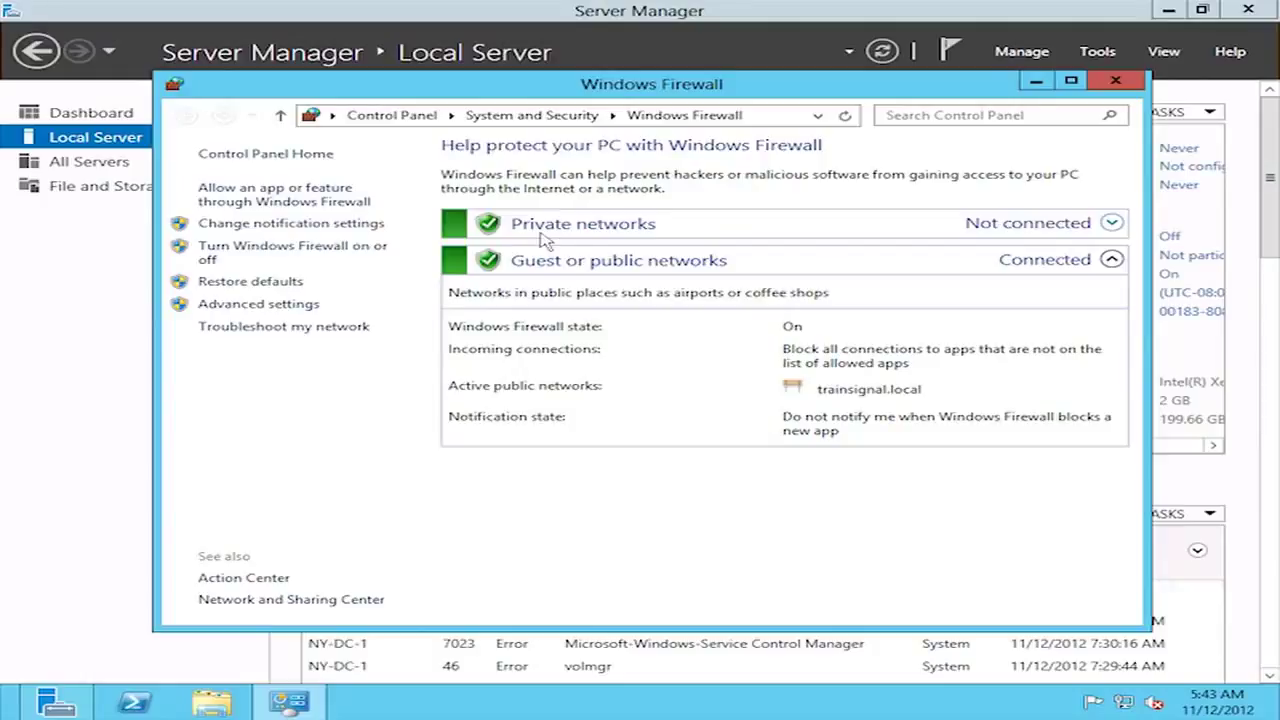
- Turn off Windows Firewall for both private and public networks and close the Firewall window
left_click(352, 250)
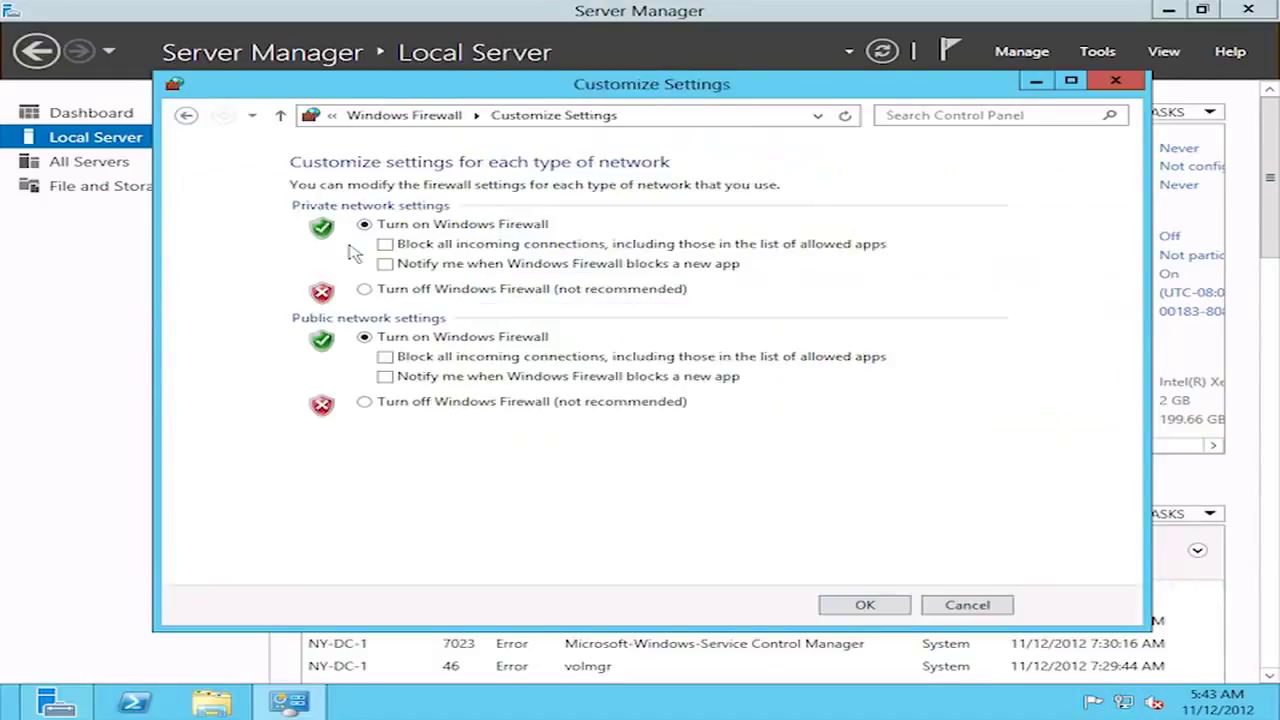
left_click(364, 289)
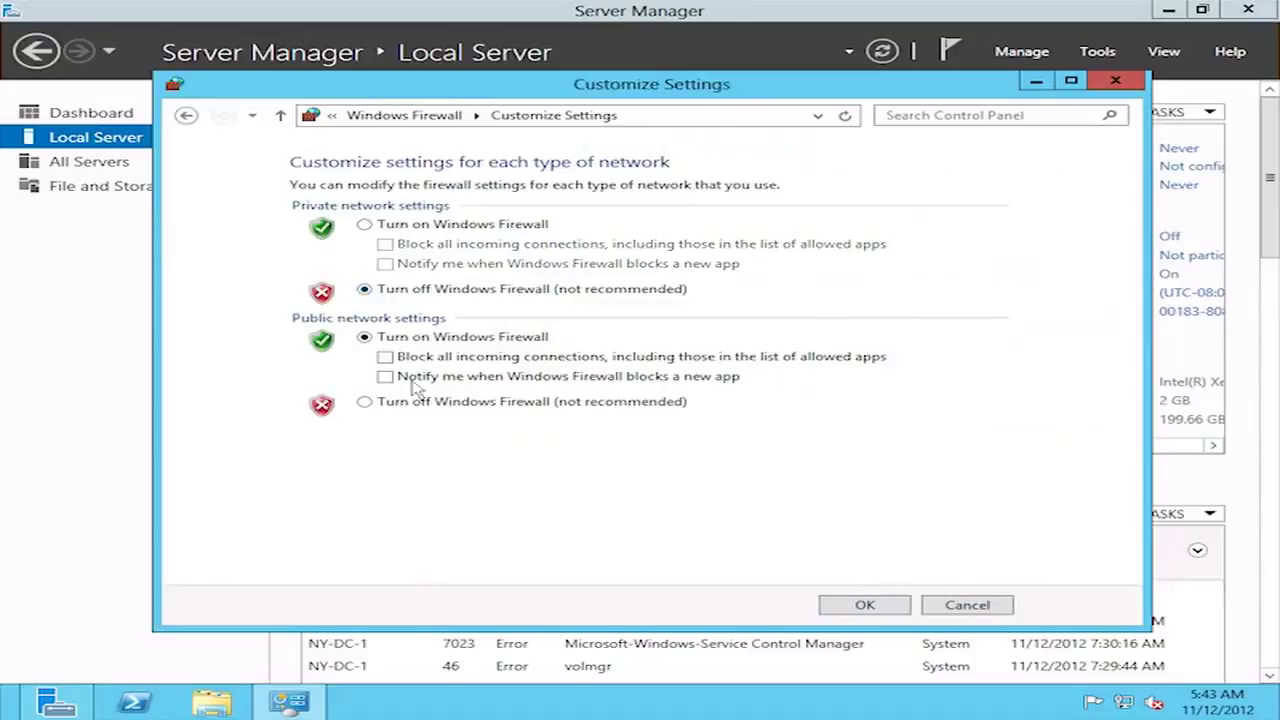
left_click(365, 403)
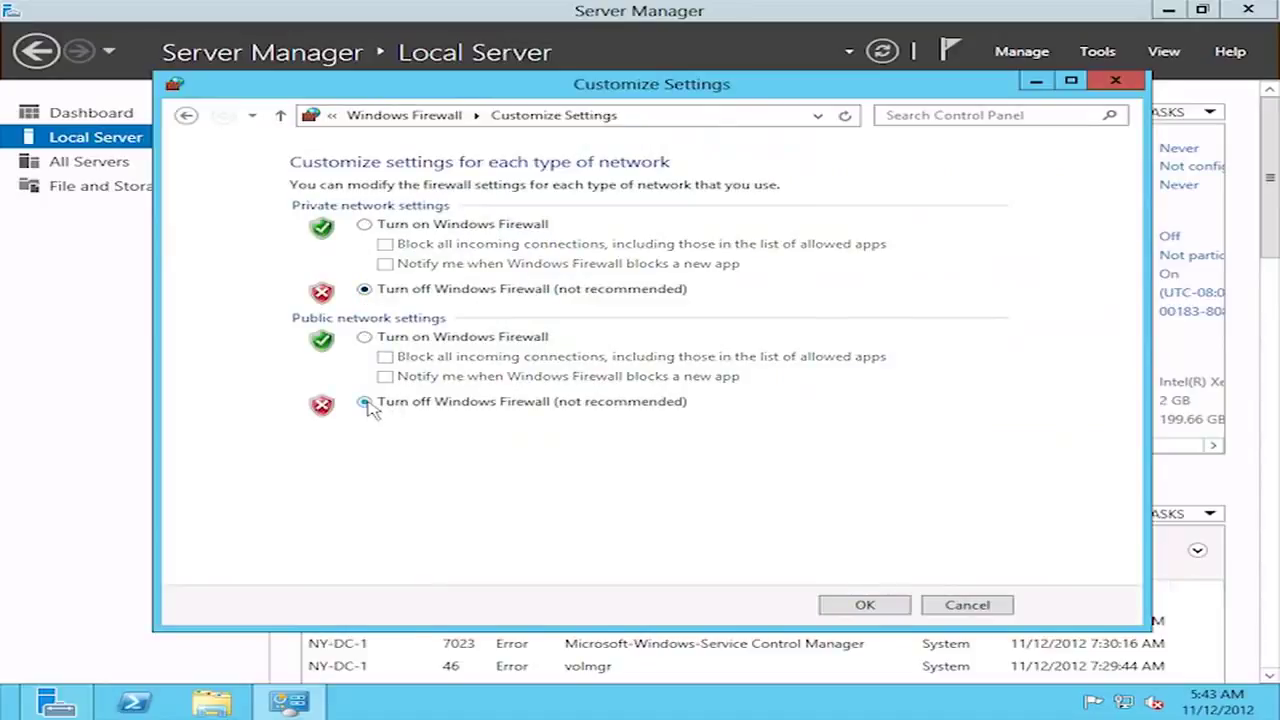
left_click(862, 605)
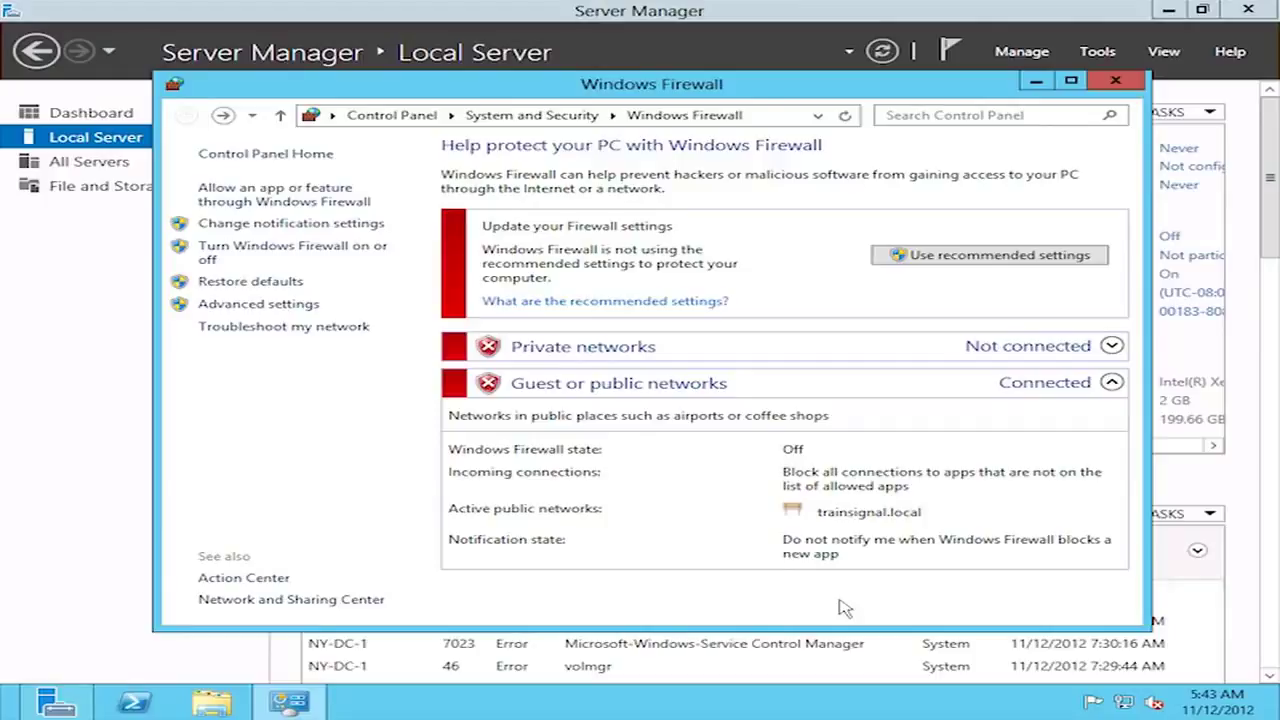
left_click(1118, 81)
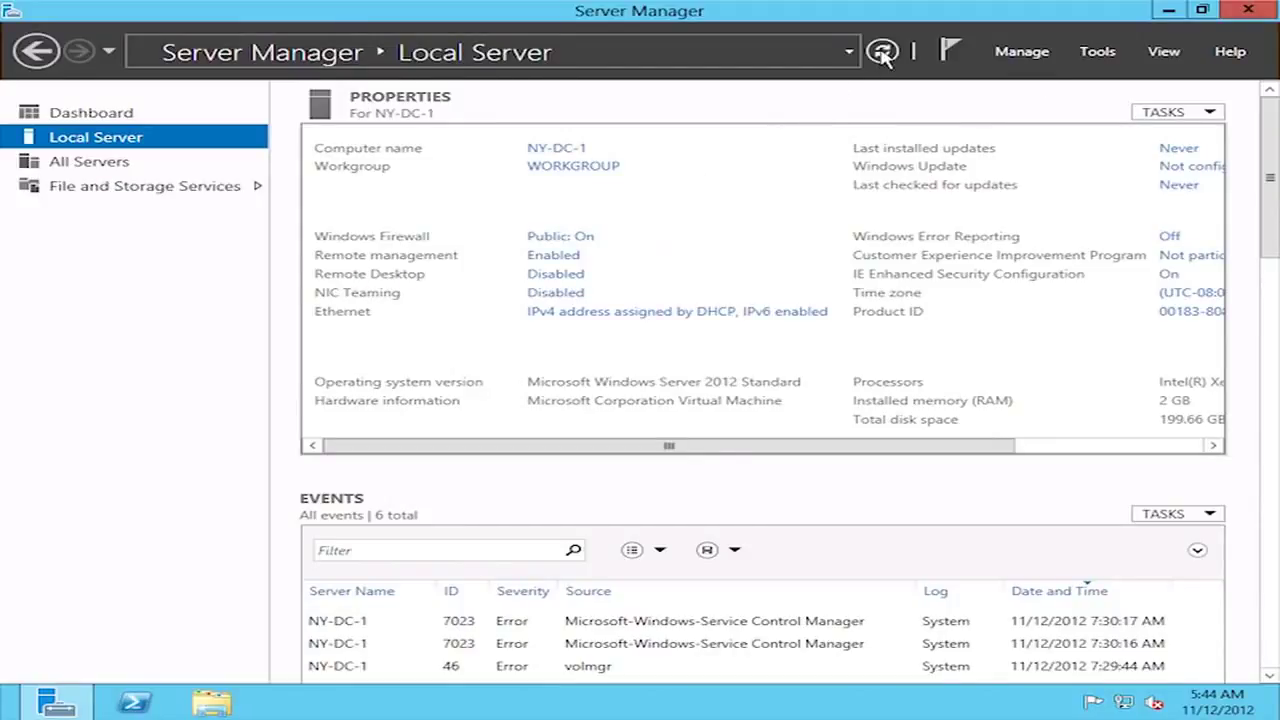
- Refresh Local Server properties so Windows Firewall reads Public: Off
left_click(882, 53)
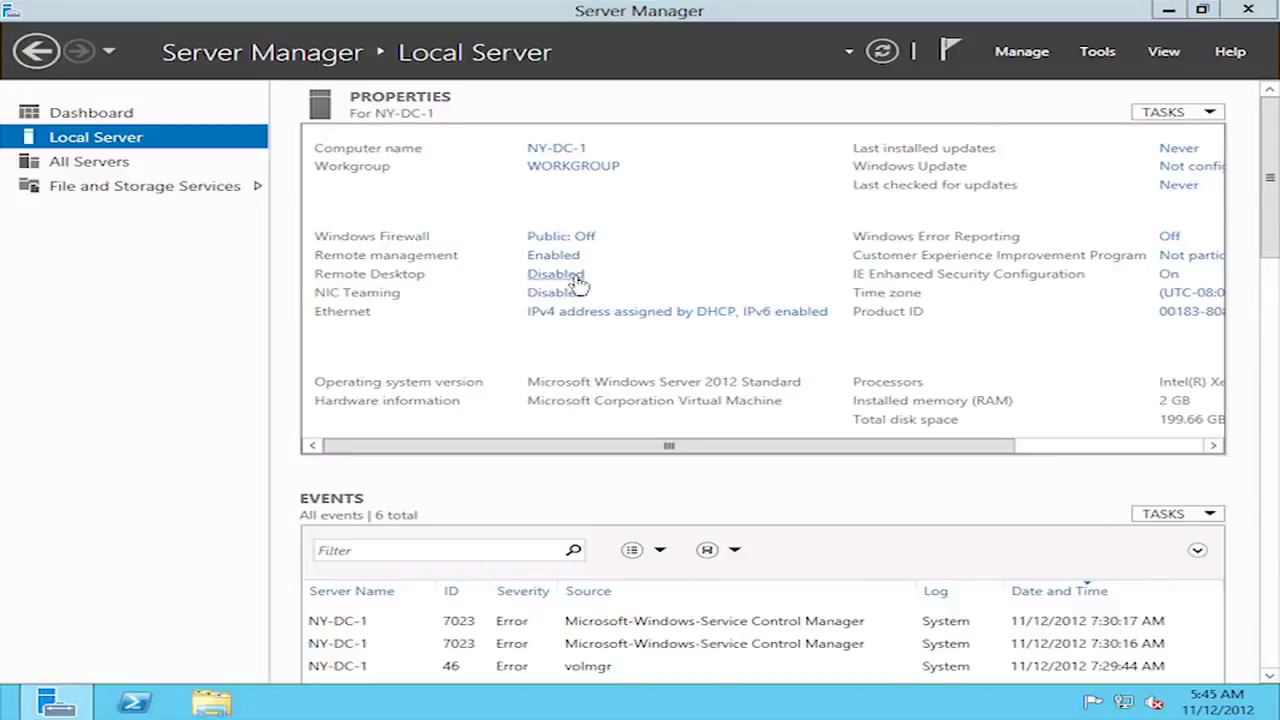
- Allow Remote Desktop connections to the server, then bring up the Ethernet adapter's Network Connections
left_click(556, 274)
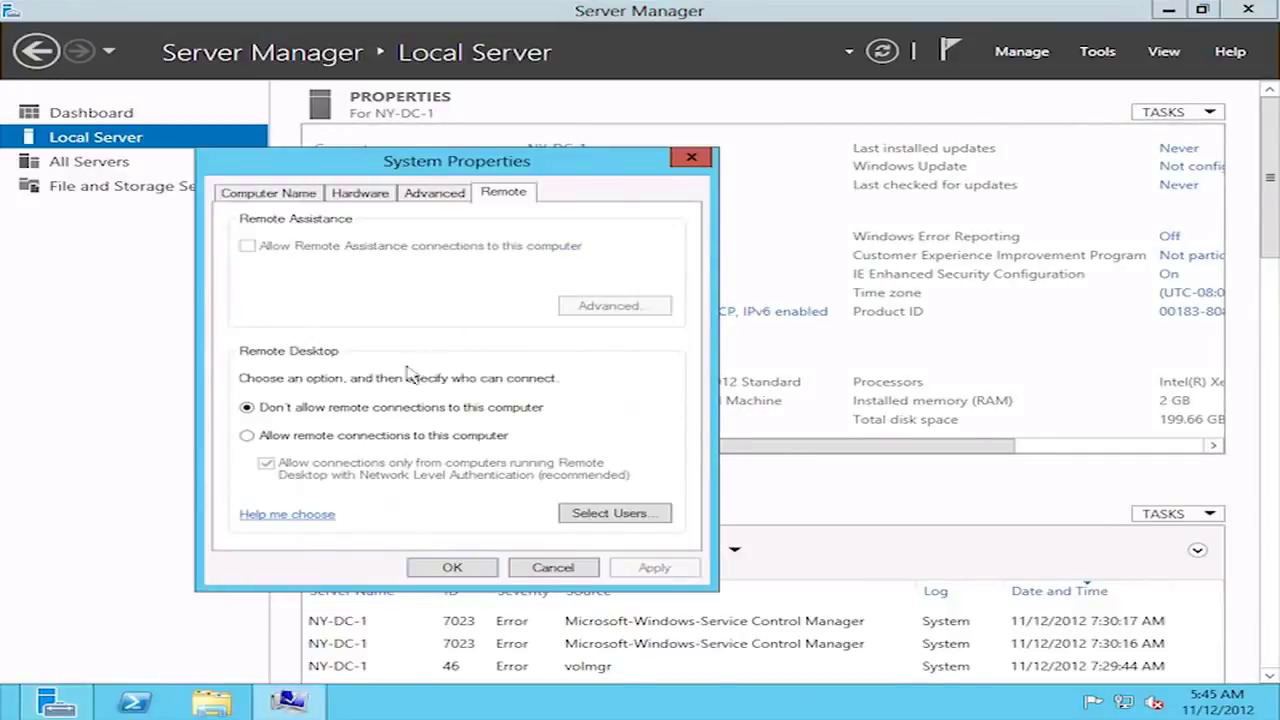
left_click(246, 437)
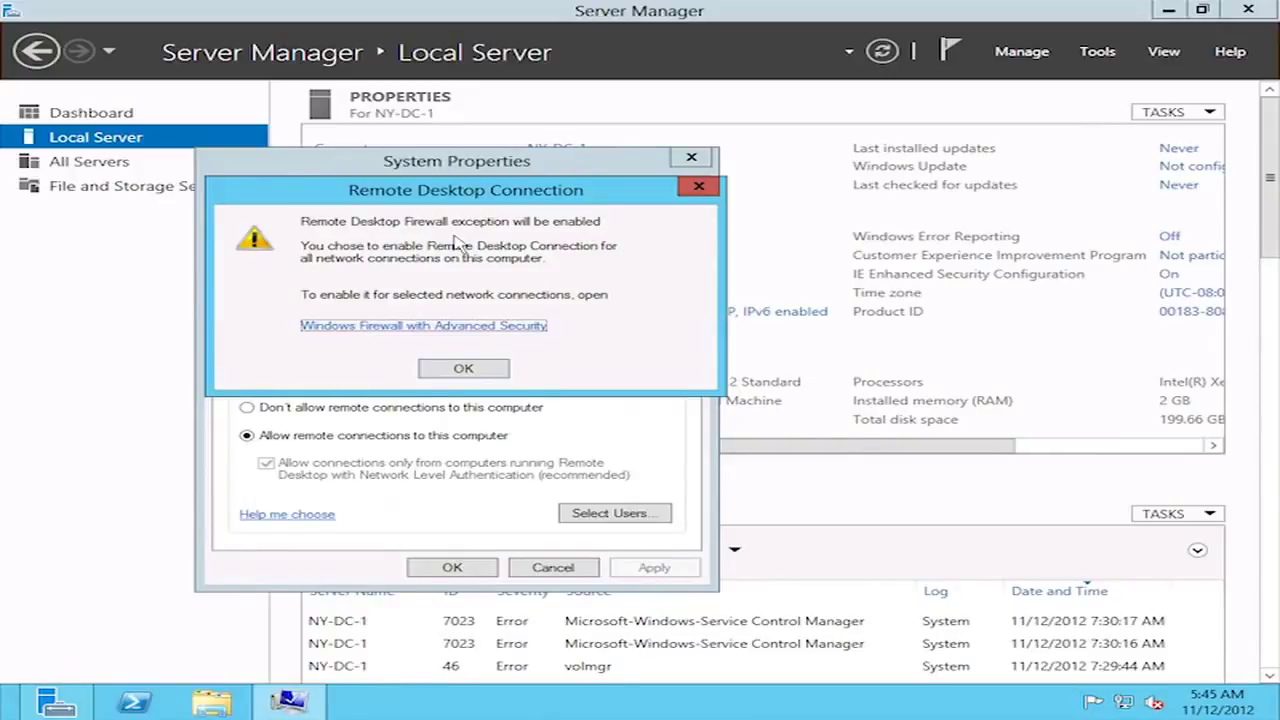
left_click(505, 377)
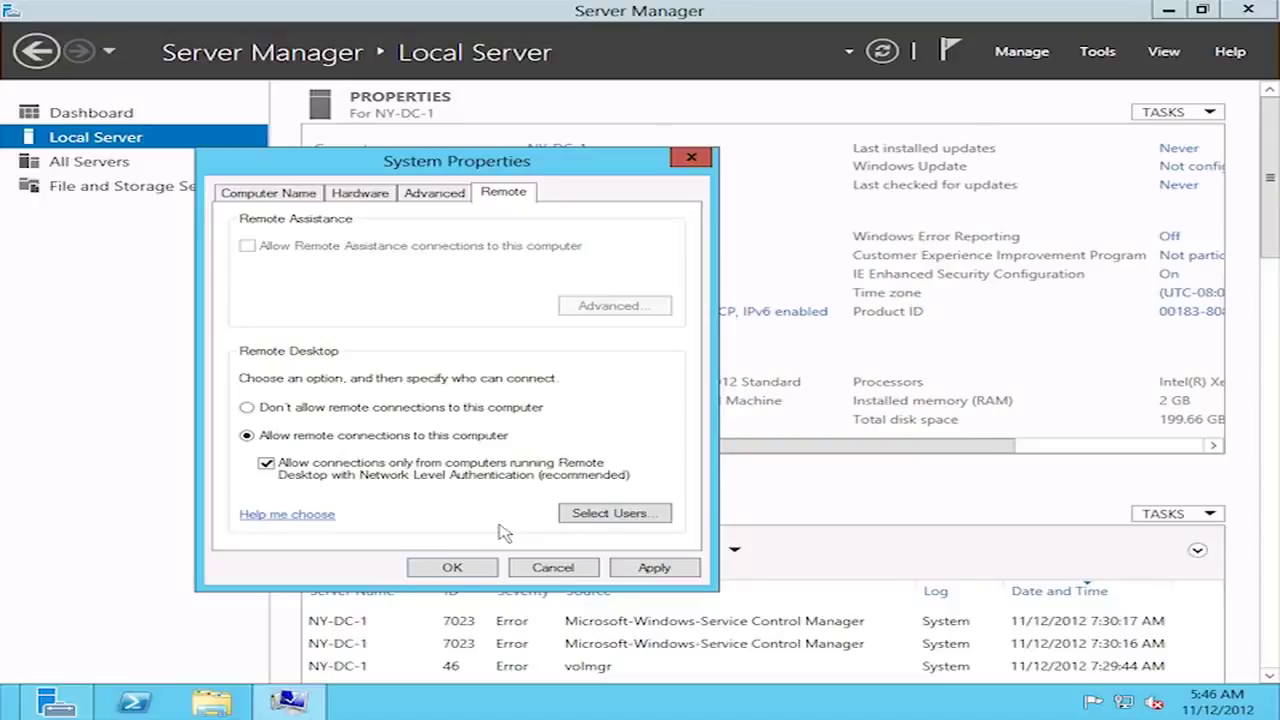
left_click(448, 568)
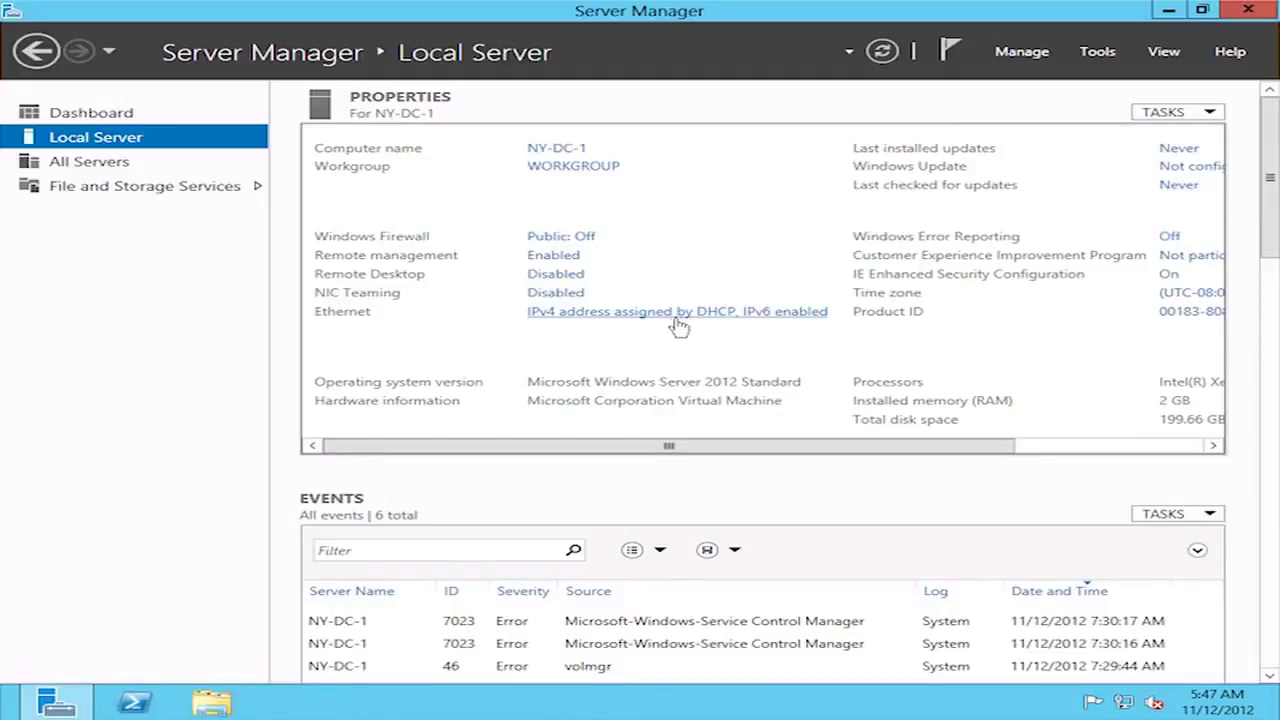
left_click(667, 314)
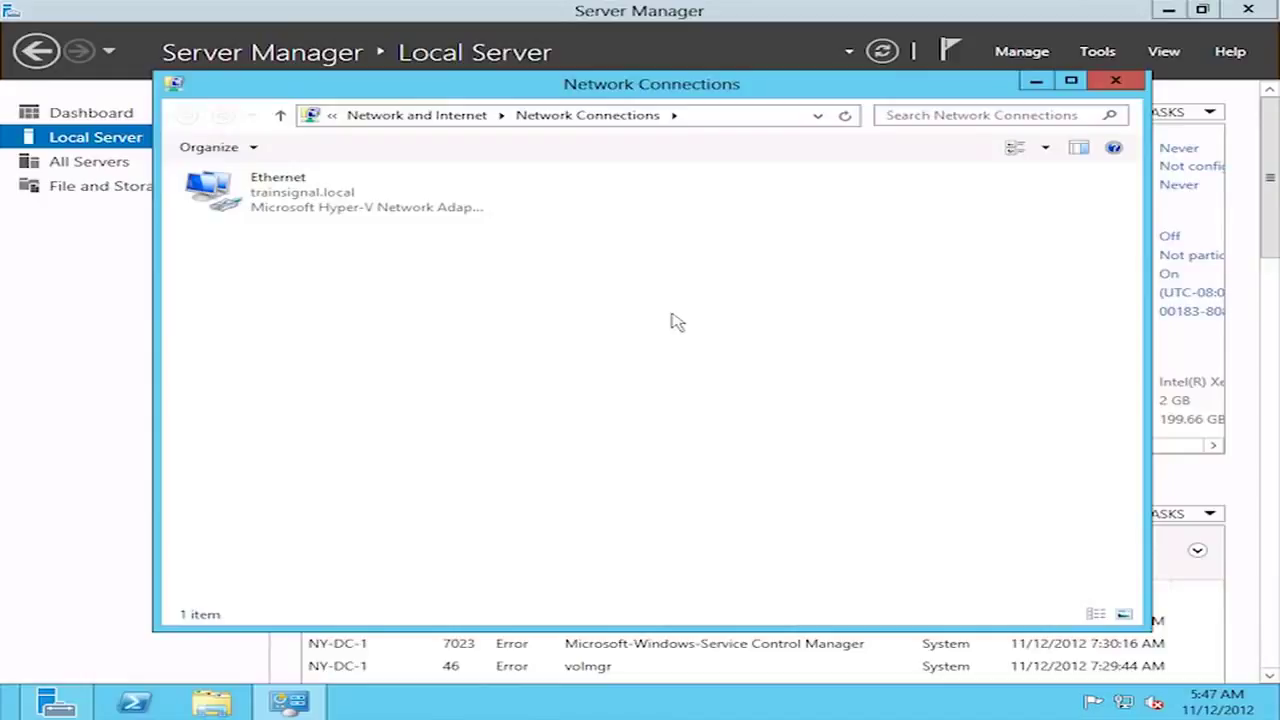
- Open the Internet Protocol Version 4 (TCP/IPv4) properties of the Ethernet adapter
right_click(225, 190)
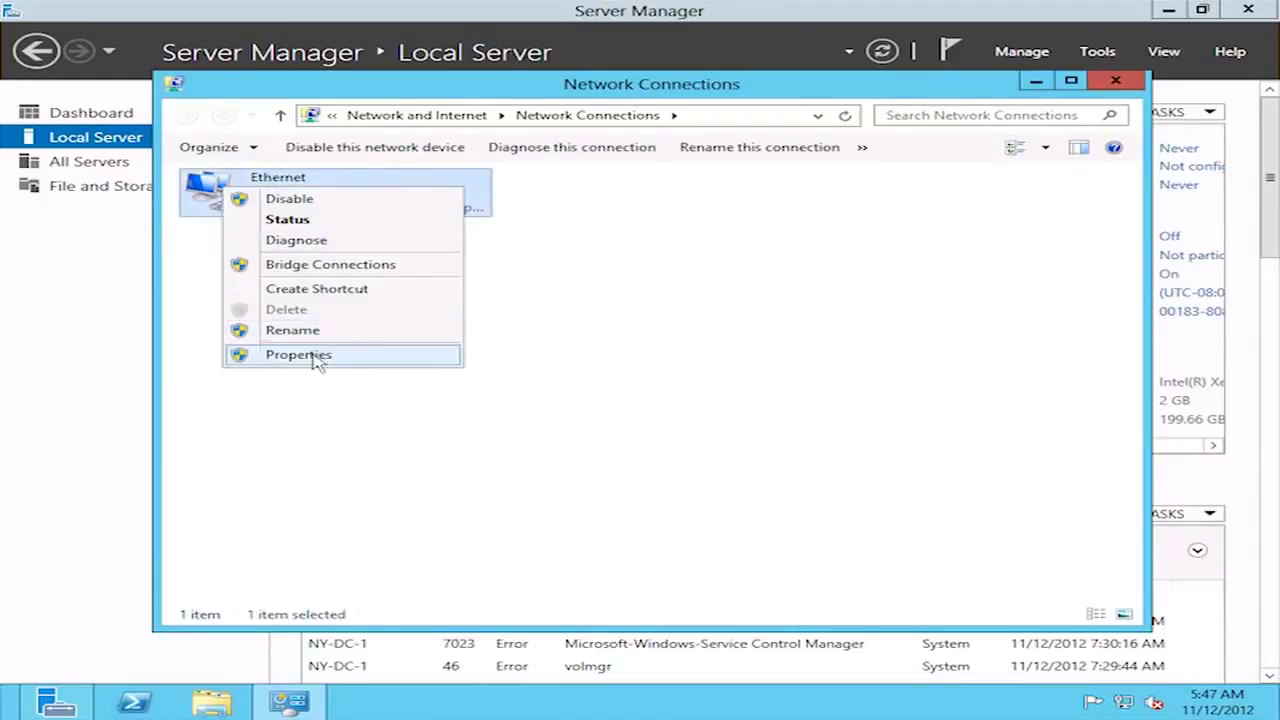
left_click(298, 355)
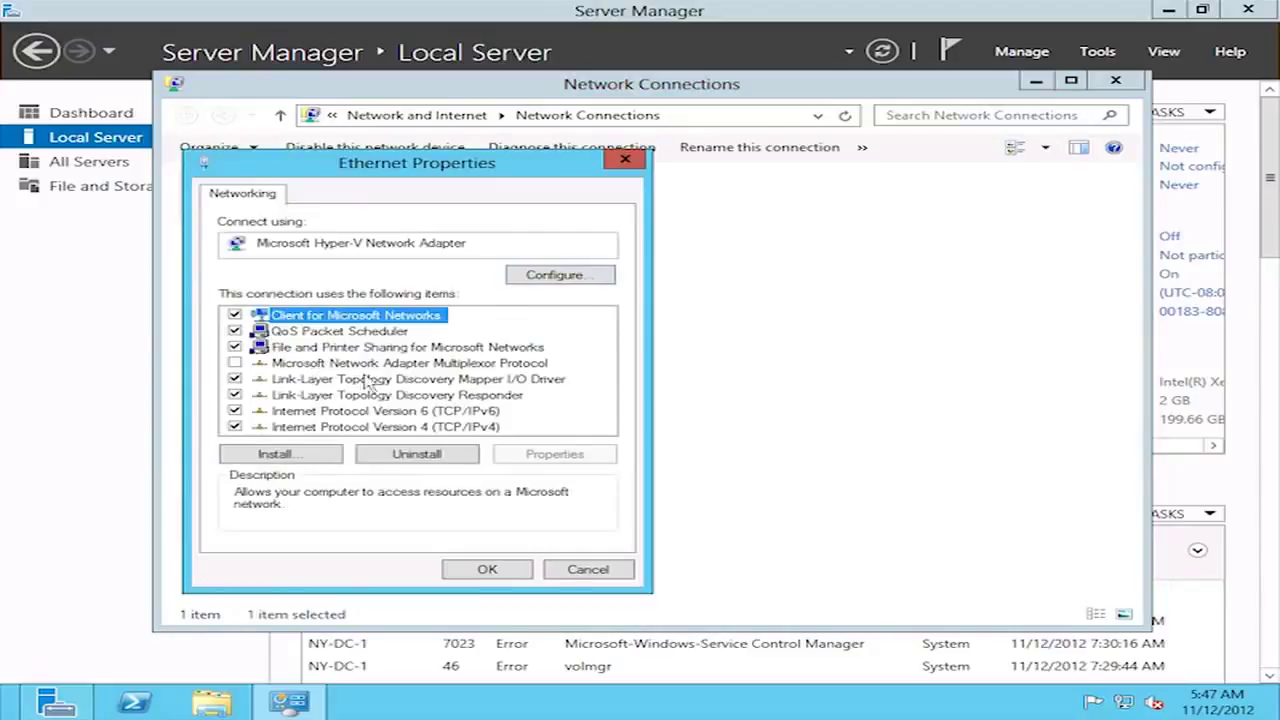
left_click(310, 428)
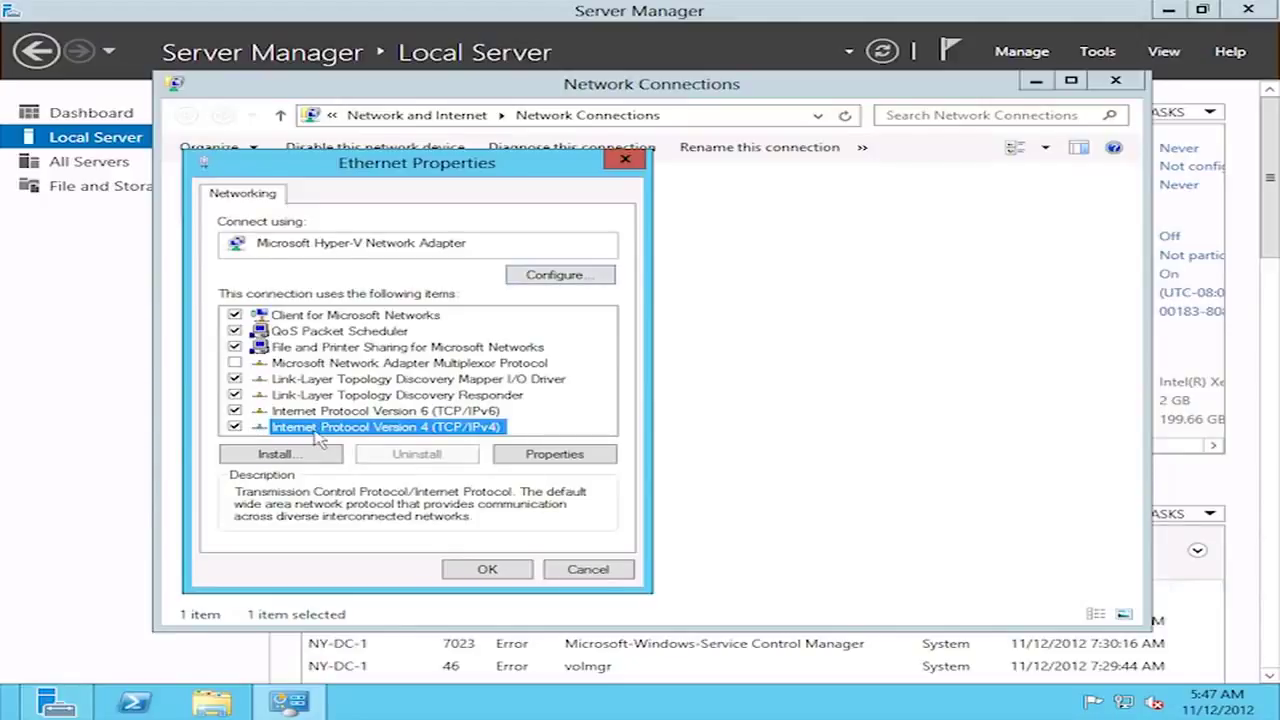
left_click(515, 459)
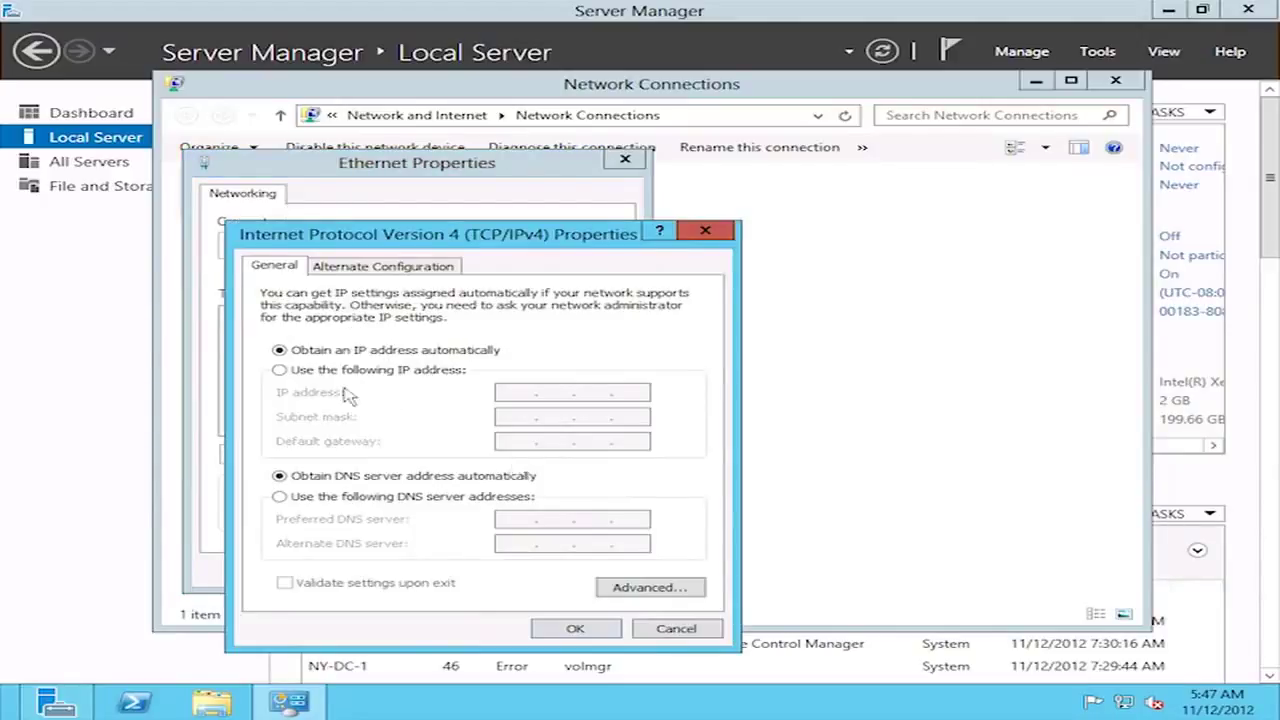
- Give Ethernet static IP 192.168.10.201, mask 255.255.255.0, gateway and preferred DNS 192.168.10.1
left_click(279, 370)
left_click(508, 392)
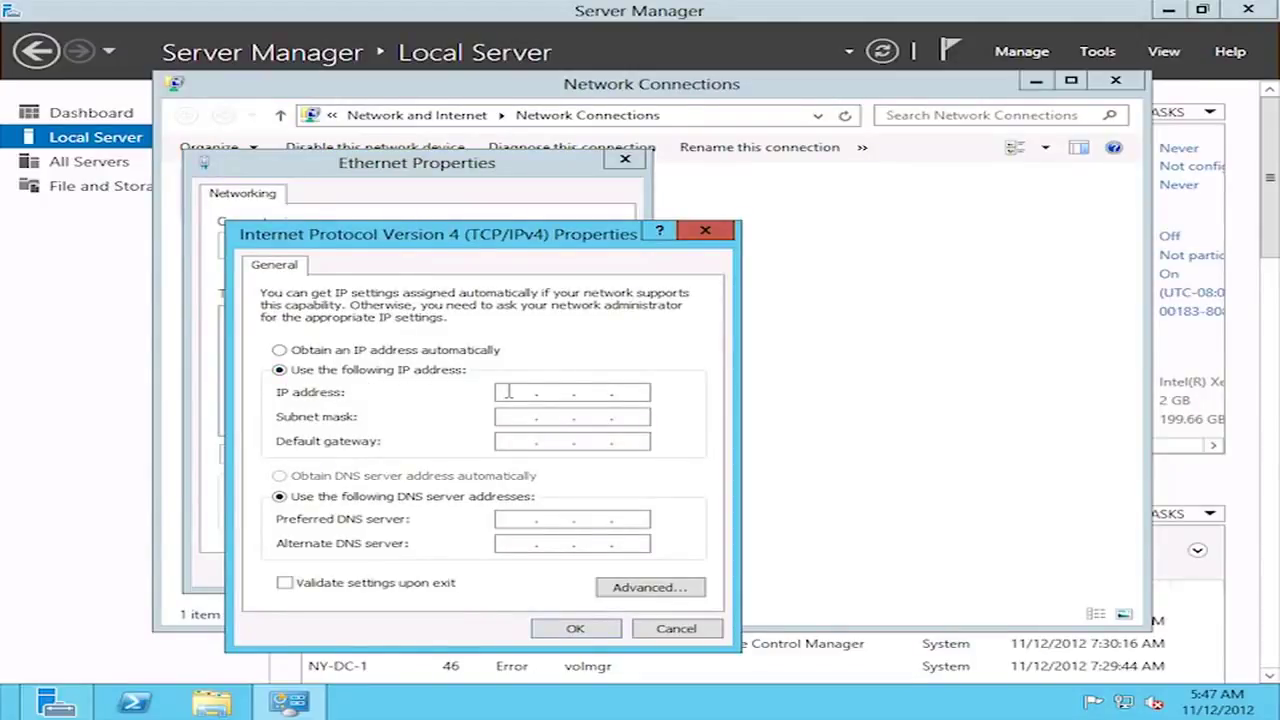
type("192 . 168 . 10 . 201")
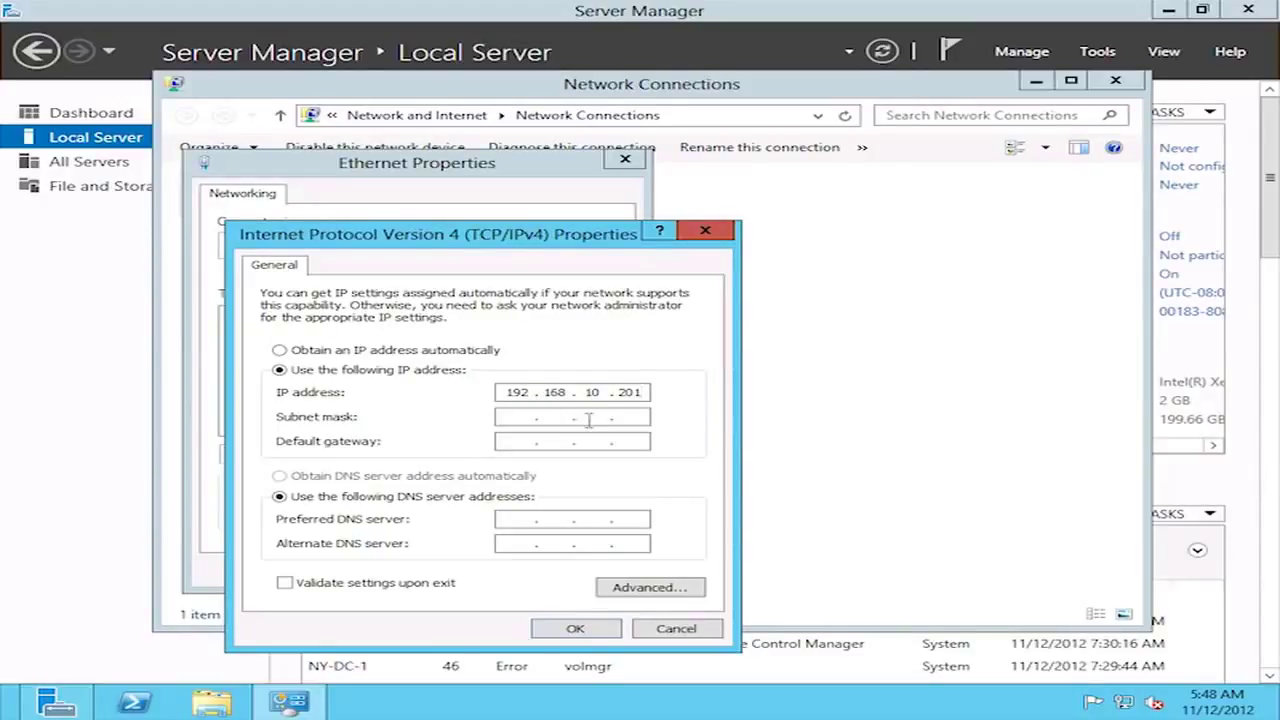
key("Tab")
key("Tab")
type("192 . 168 . 10 . 1")
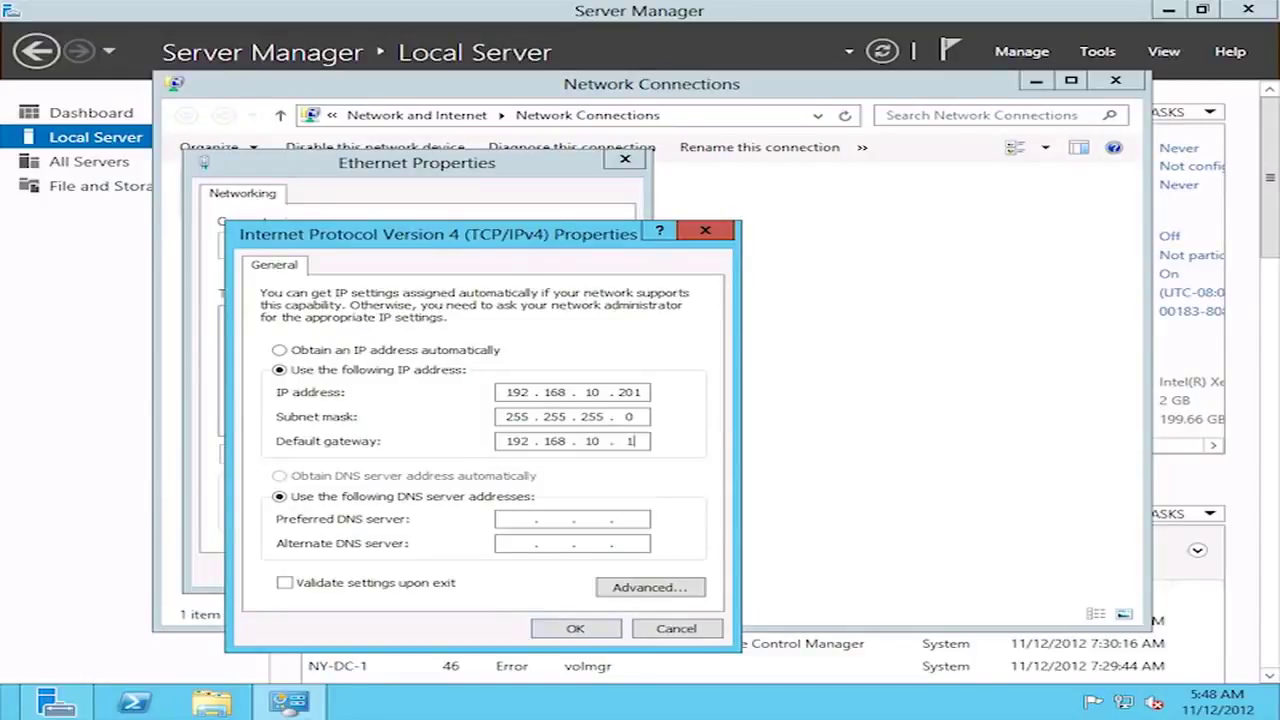
left_click(511, 518)
type("192 . 168 . 10 . 1")
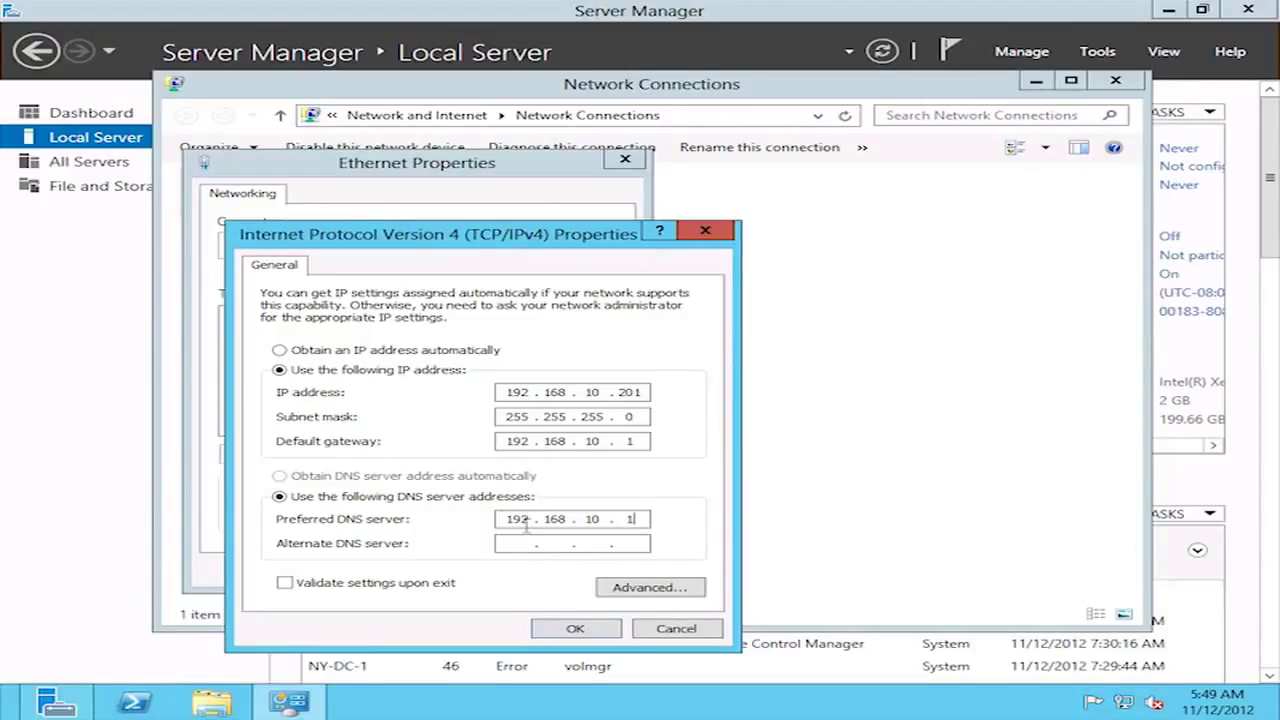
left_click(561, 627)
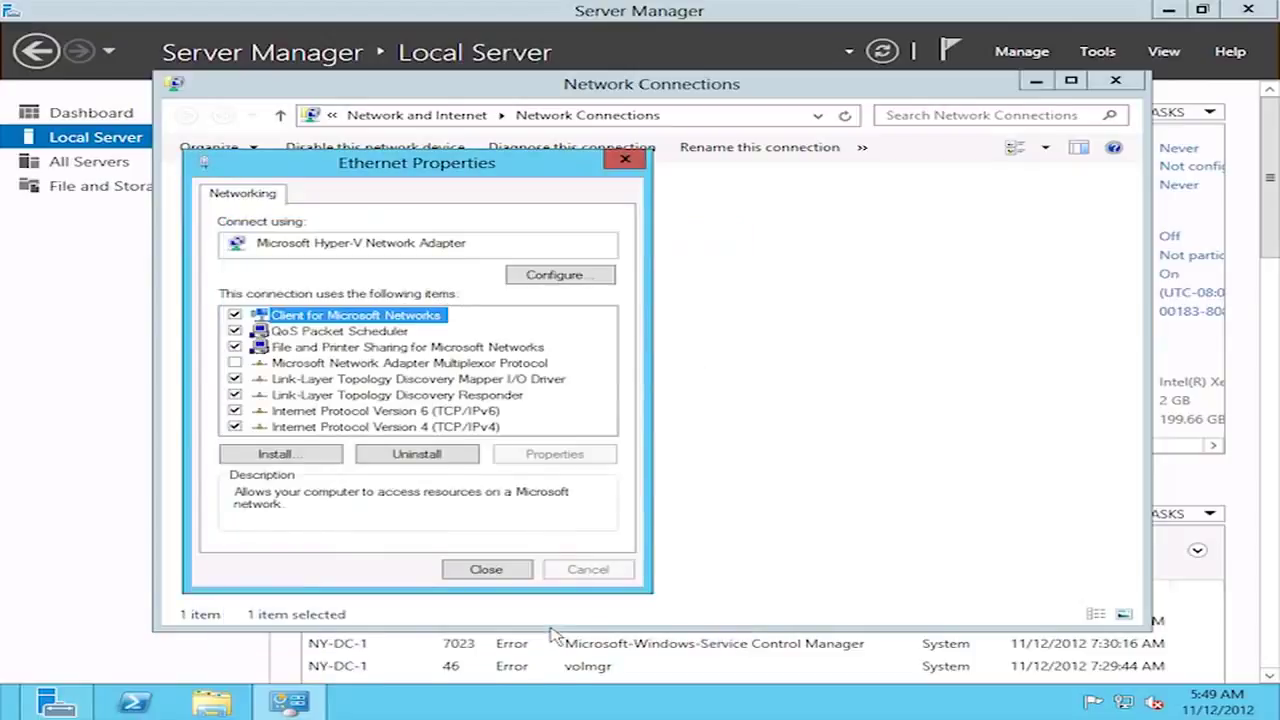
- Close the Ethernet Properties and Network Connections windows
left_click(468, 572)
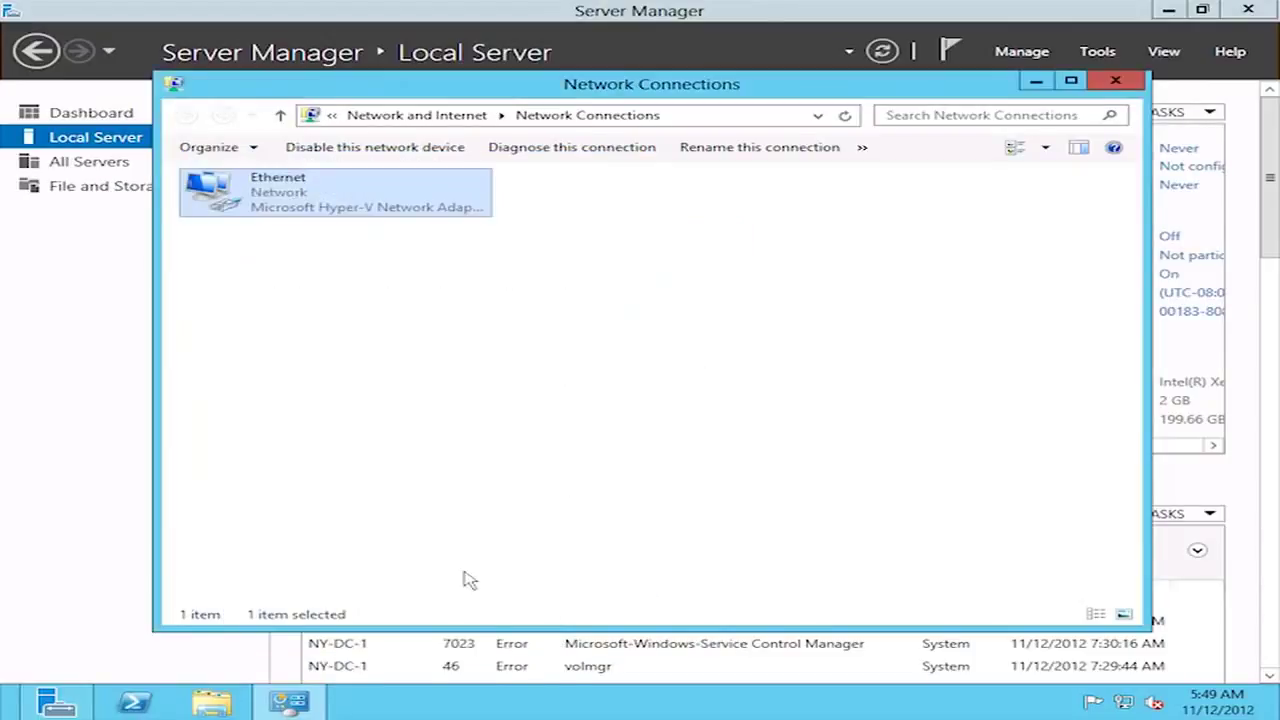
left_click(1127, 84)
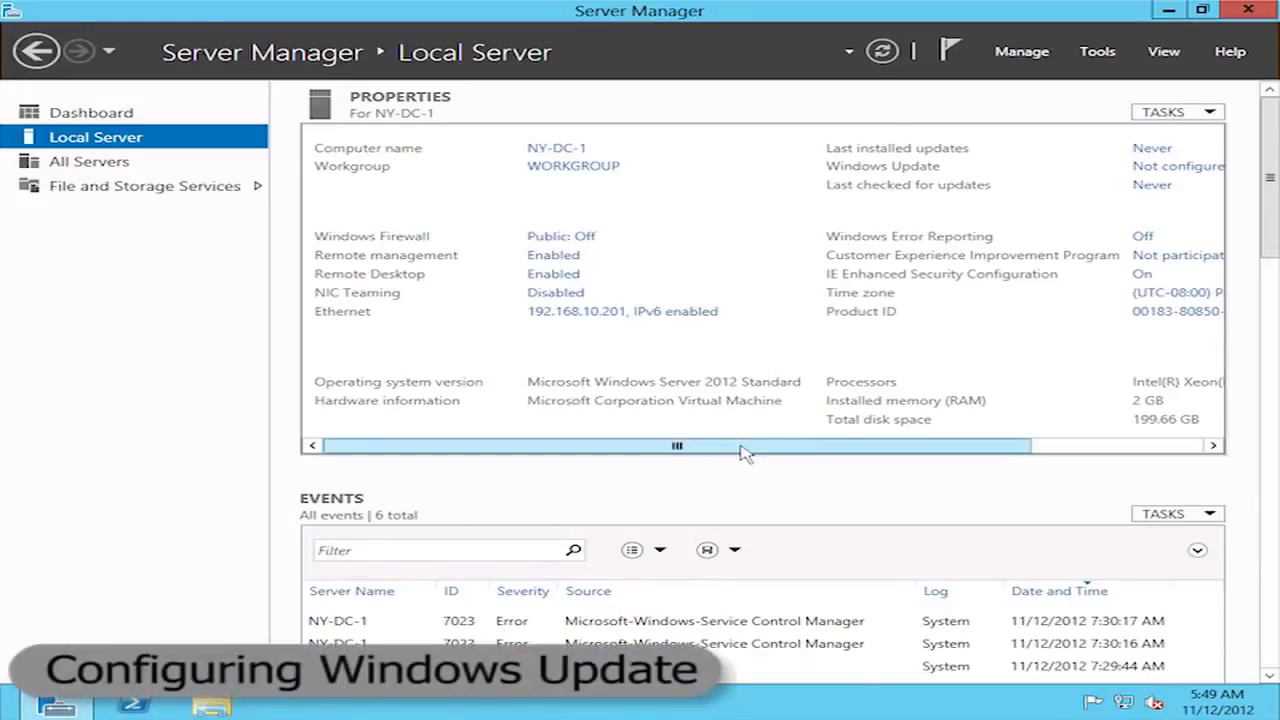
- Turn on automatic updates from Windows Update's 'Not configured' link, starting an update check
left_click_drag(762, 452, 971, 463)
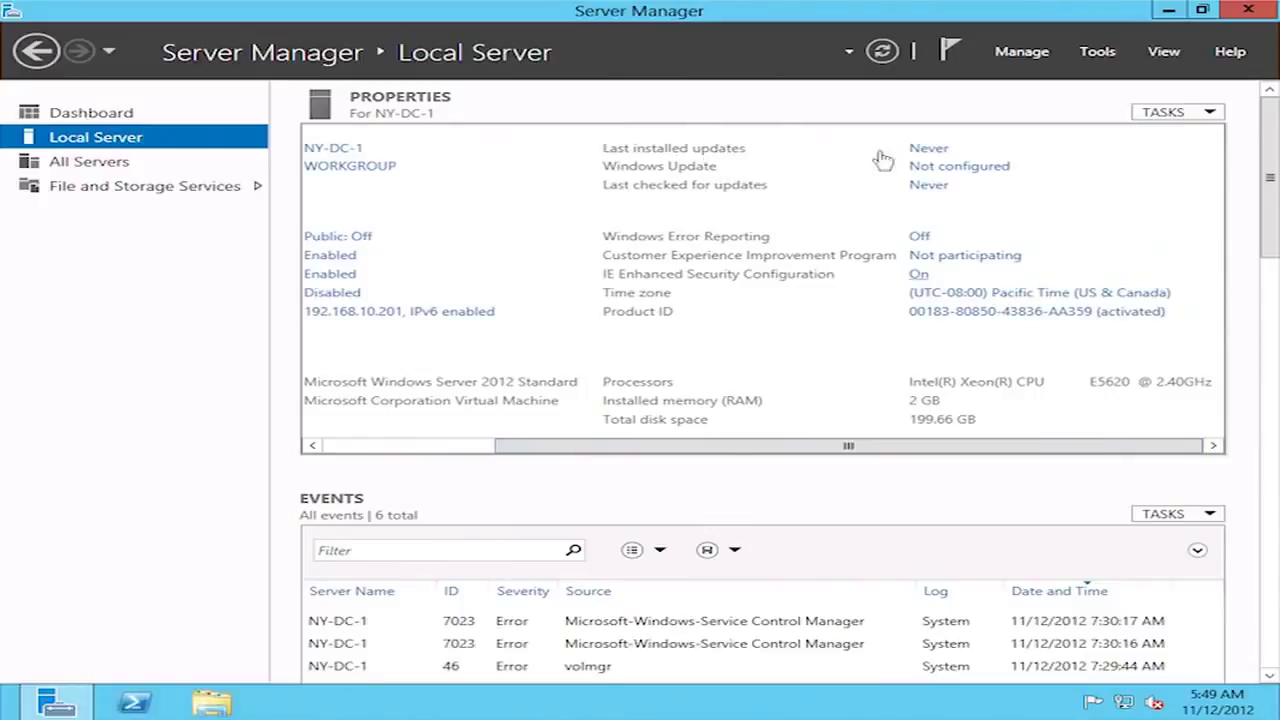
left_click(980, 168)
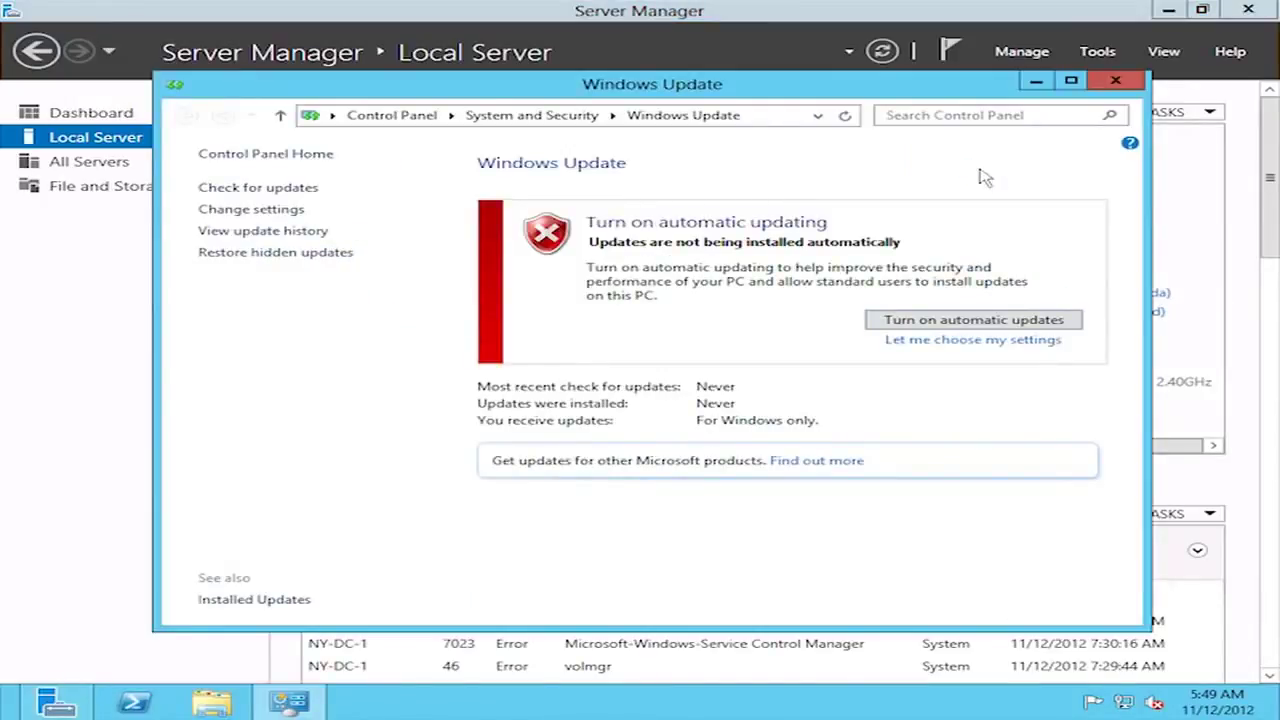
left_click(941, 321)
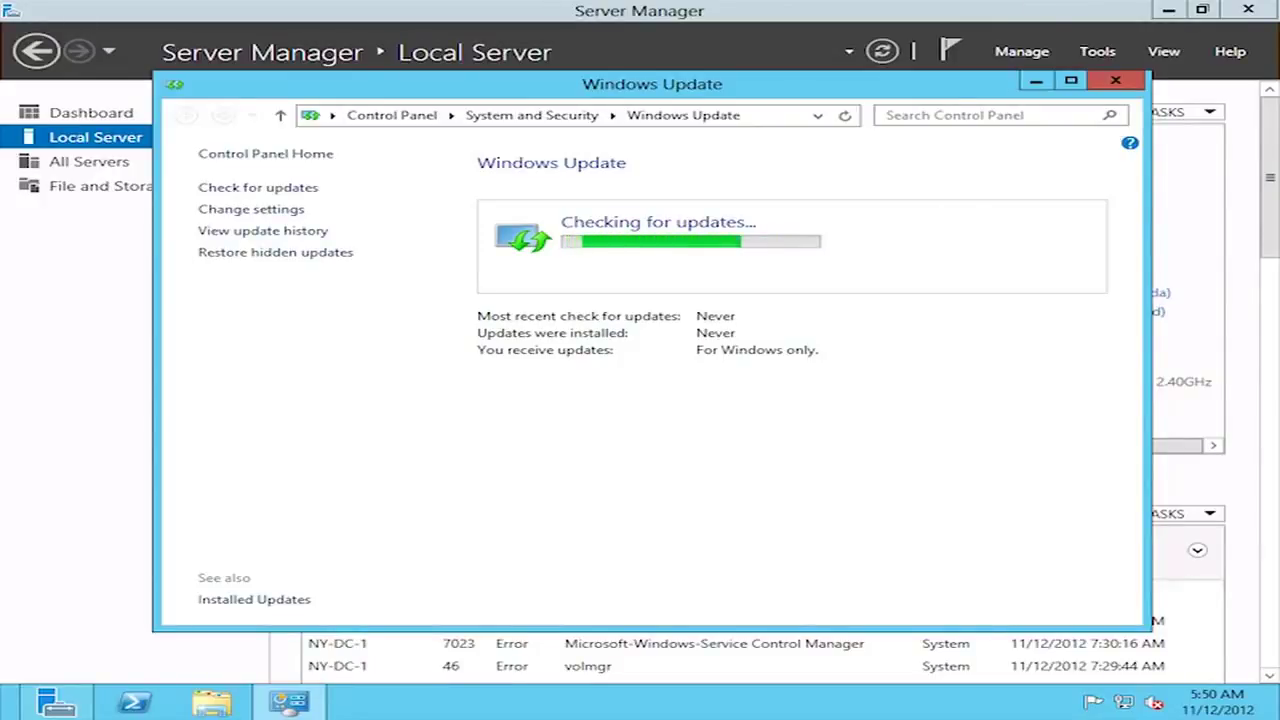
left_click(960, 20)
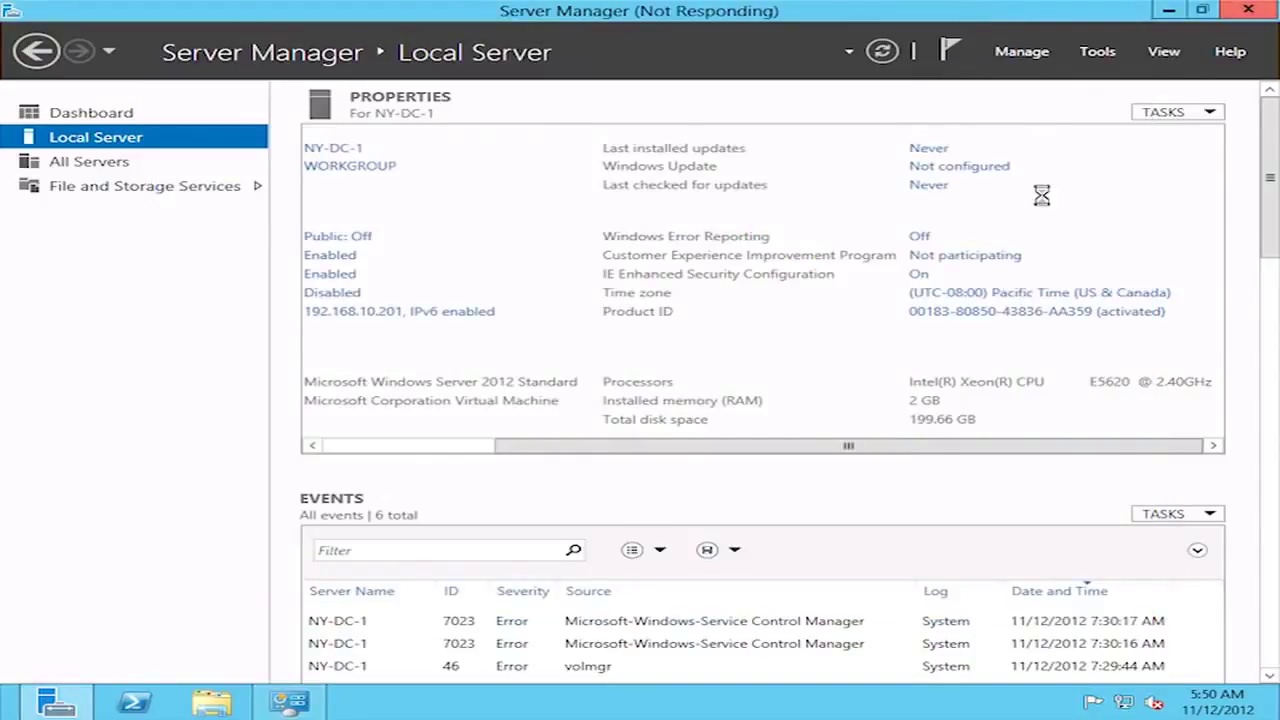
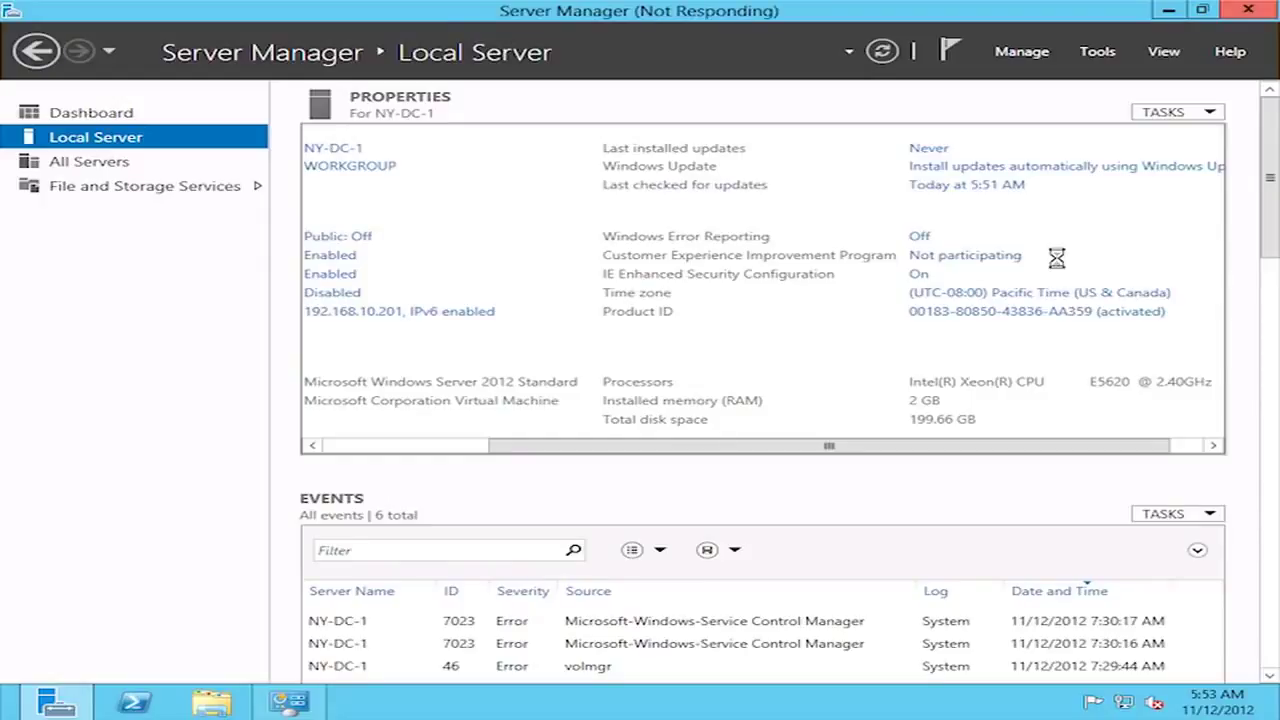
- Close Windows Update, then turn IE Enhanced Security Configuration Off for Administrators and Users
key("alt+Tab")
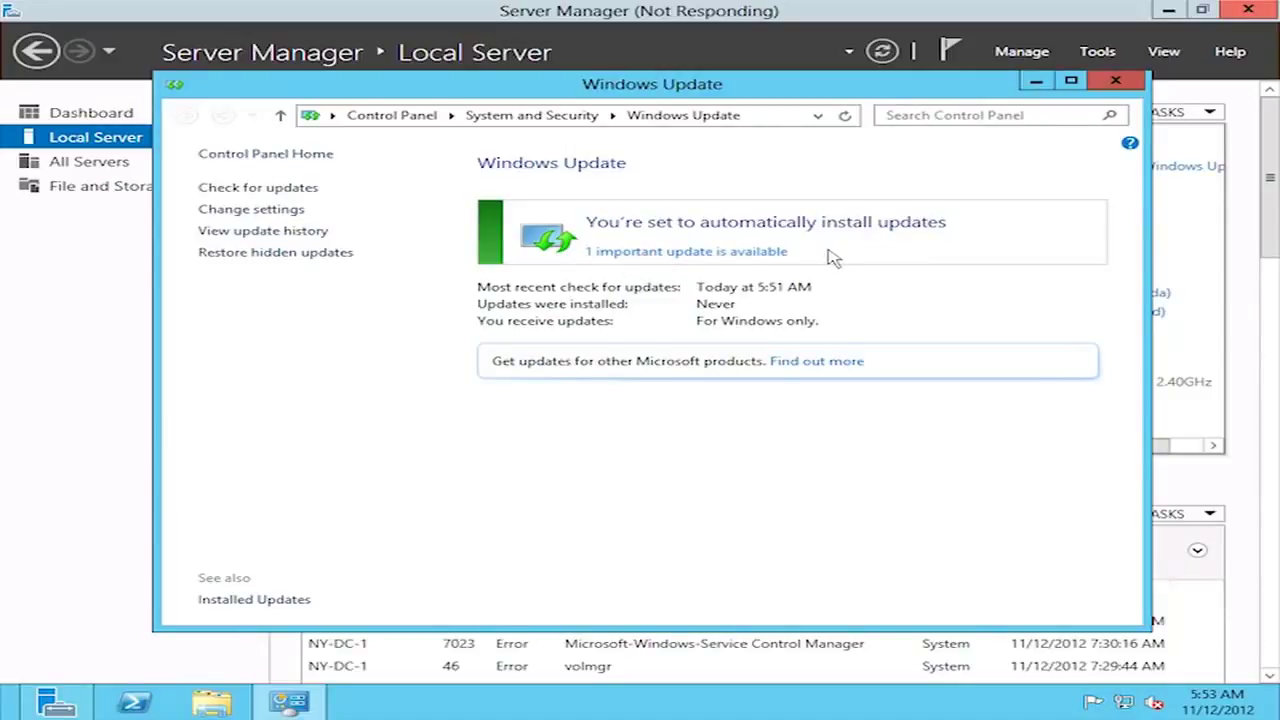
left_click(1115, 81)
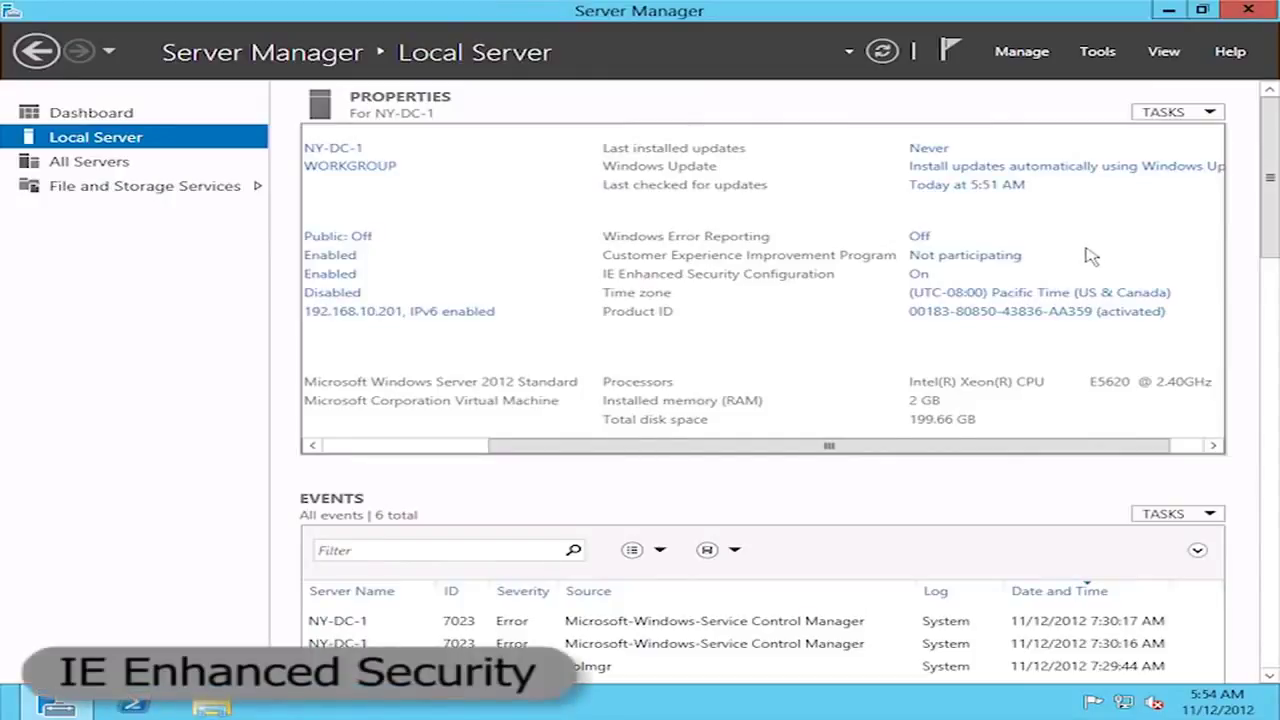
left_click(928, 279)
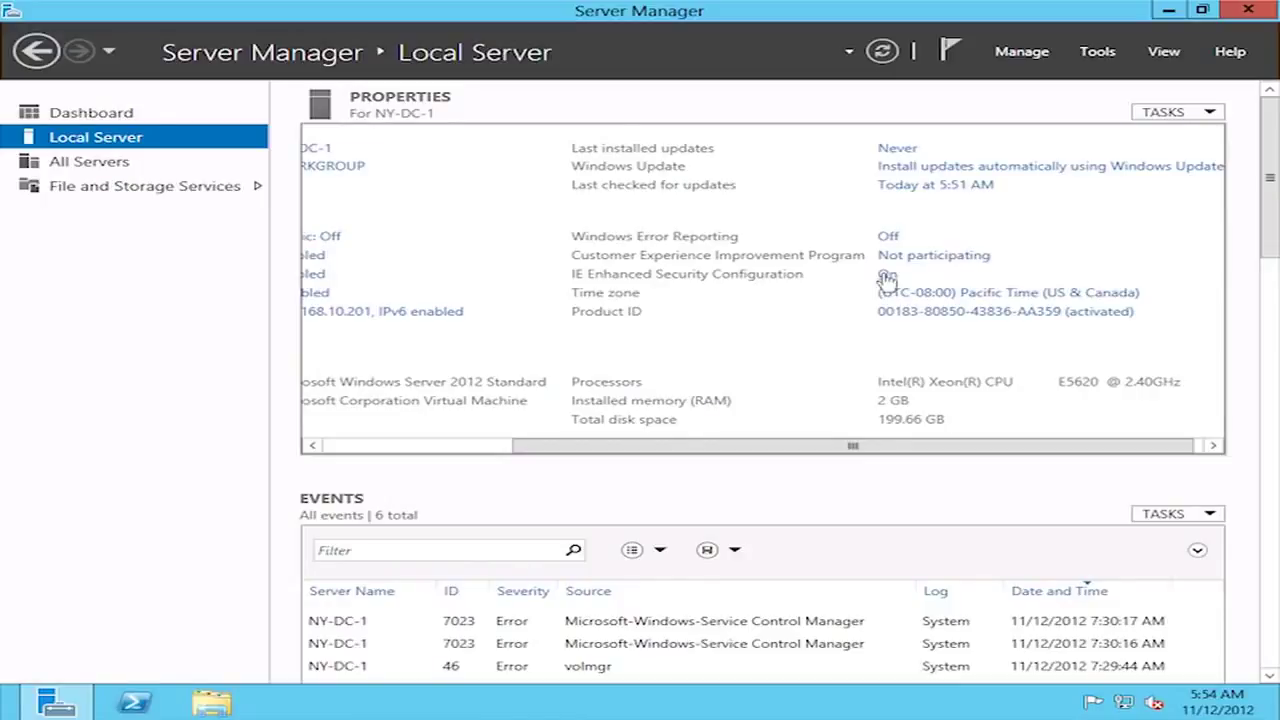
left_click(886, 276)
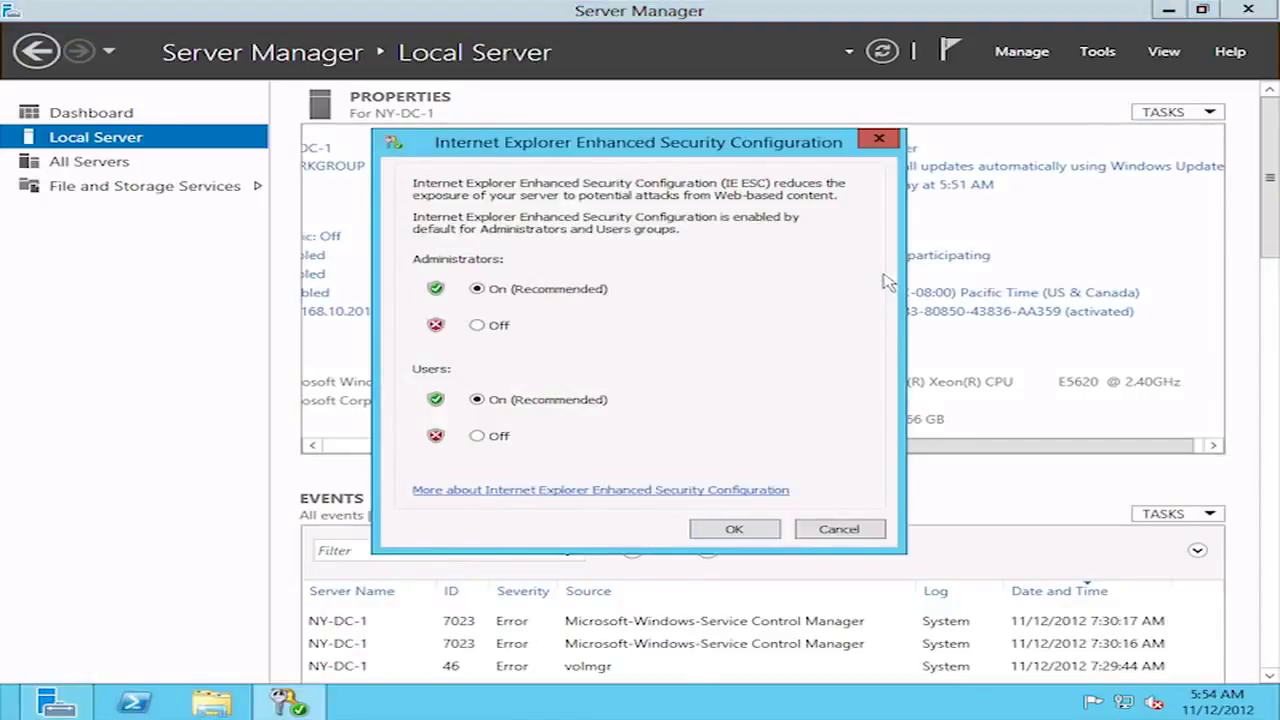
left_click(476, 326)
left_click(477, 437)
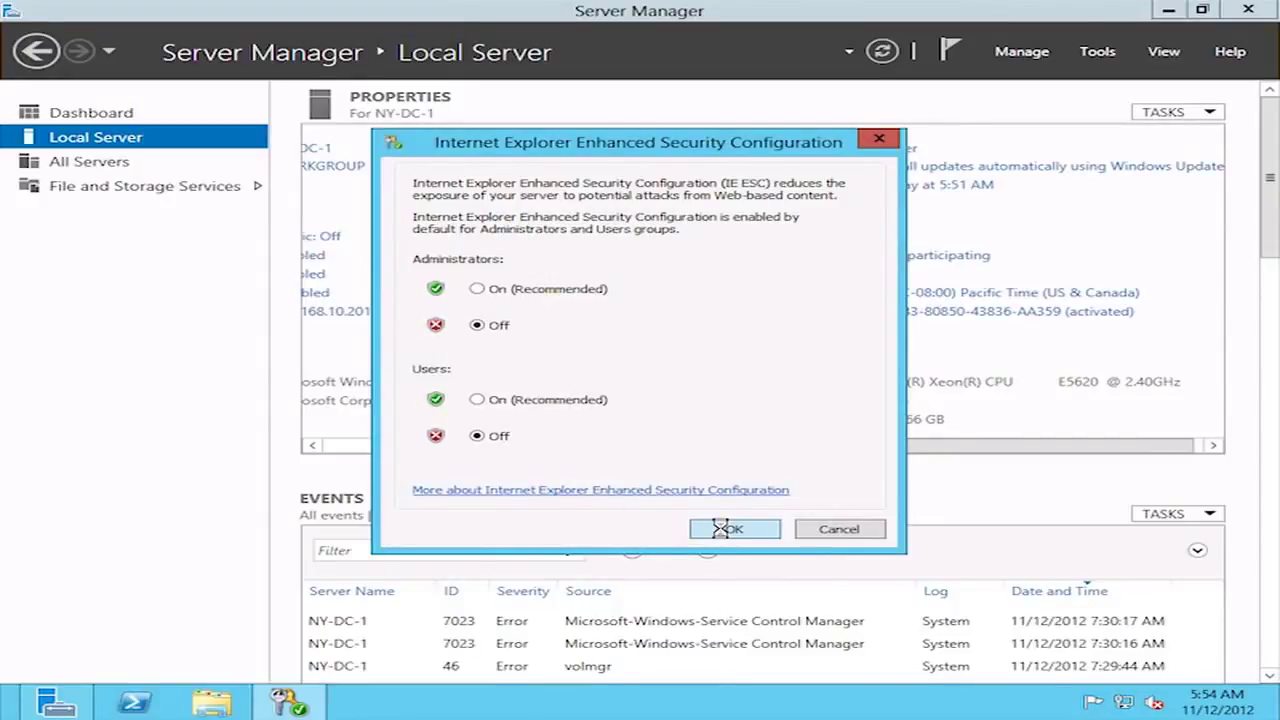
left_click(722, 529)
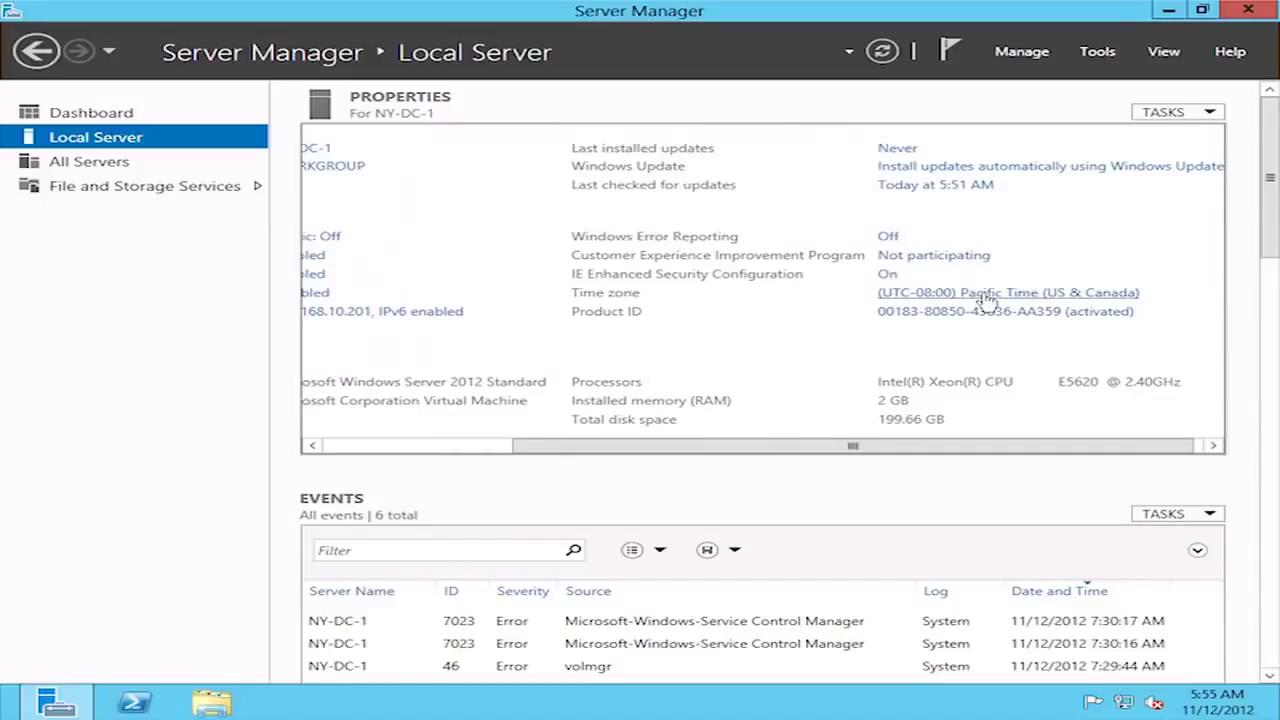
- Change the server's time zone to (UTC-05:00) Eastern Time (US & Canada) and confirm
left_click(987, 293)
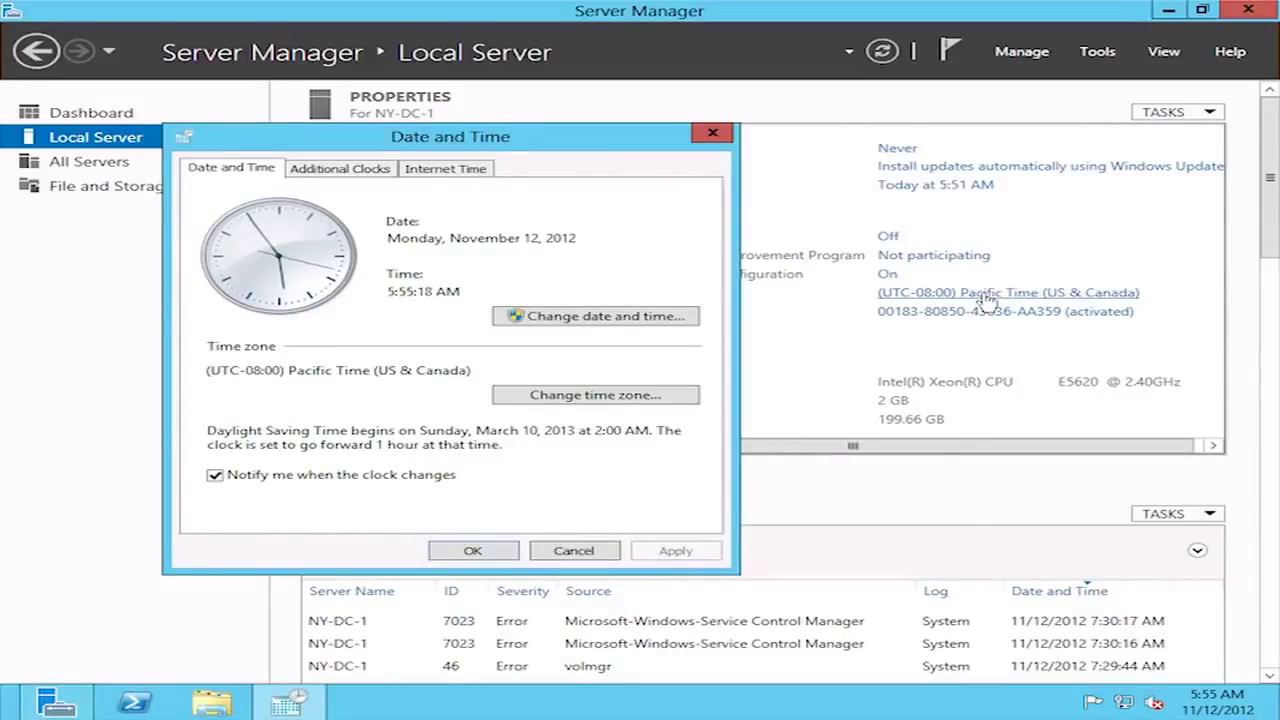
left_click(620, 400)
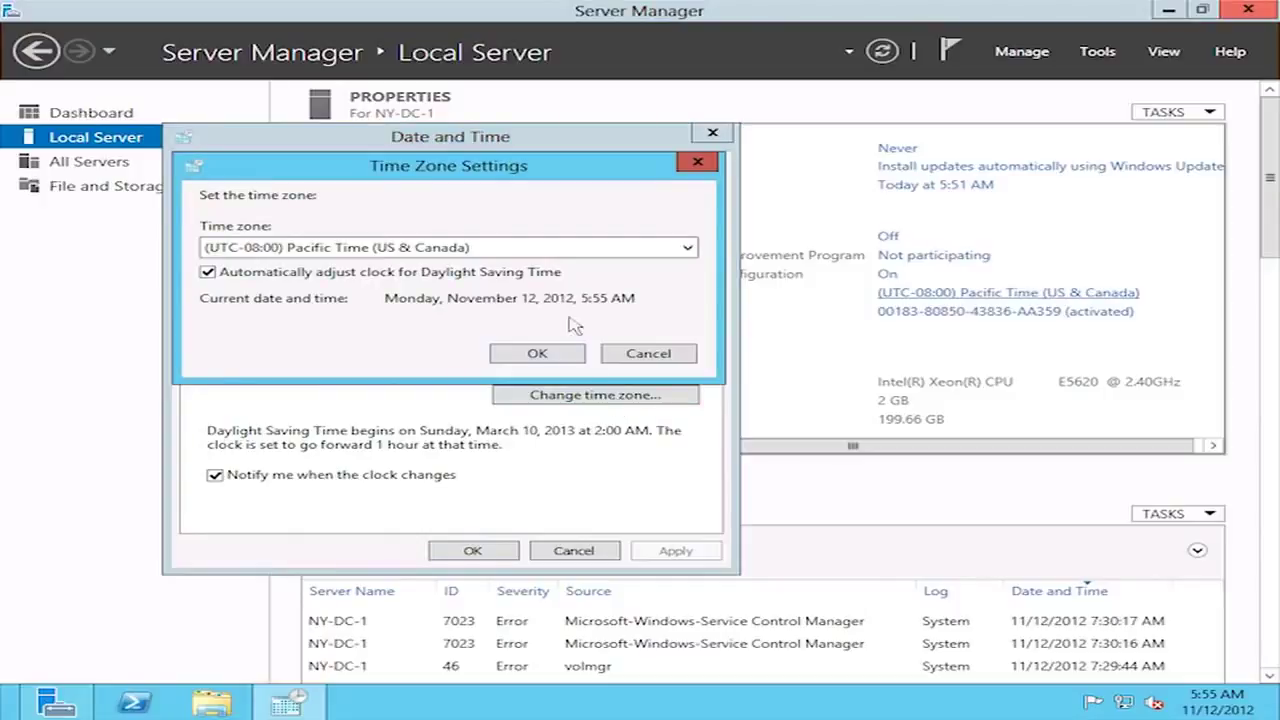
left_click(571, 251)
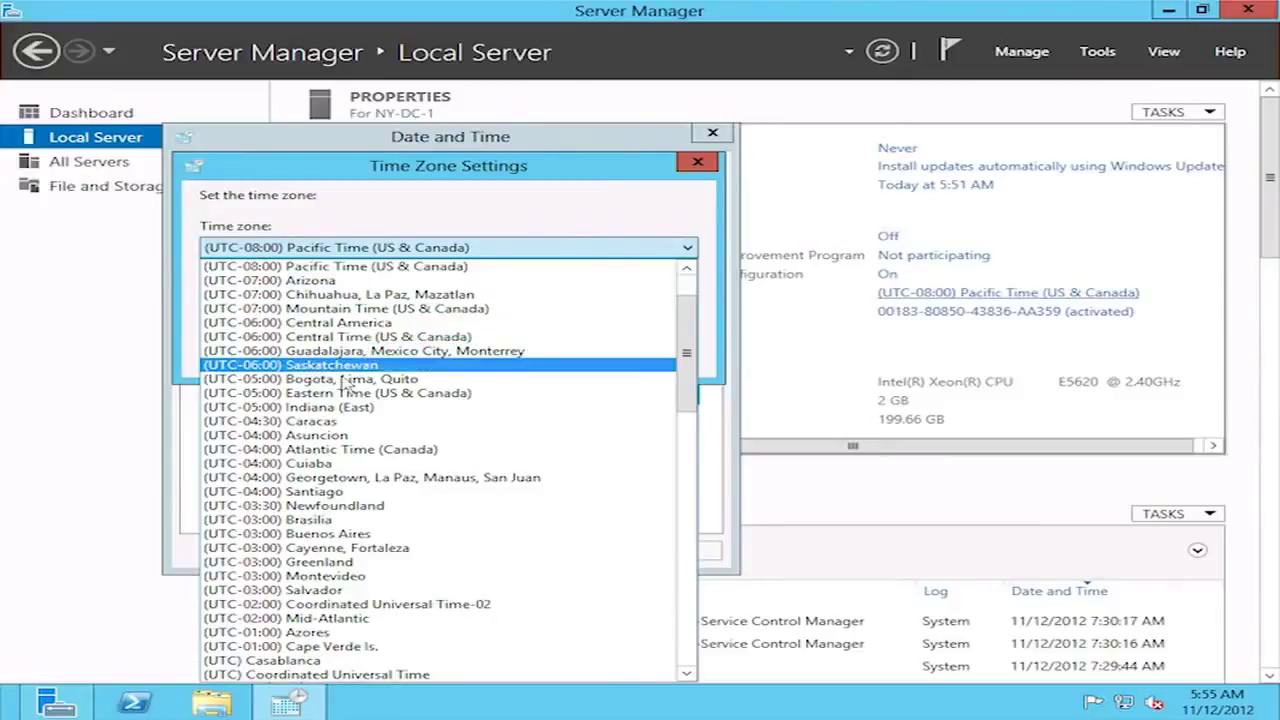
left_click(330, 393)
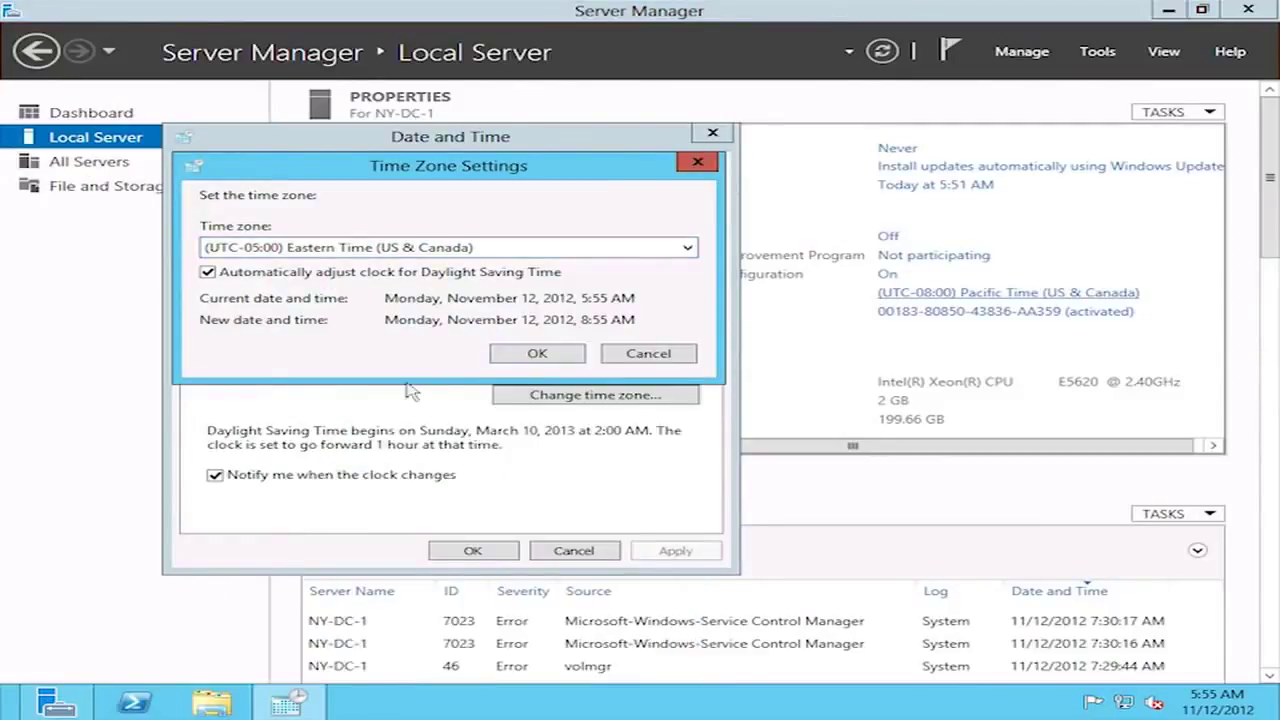
left_click(531, 360)
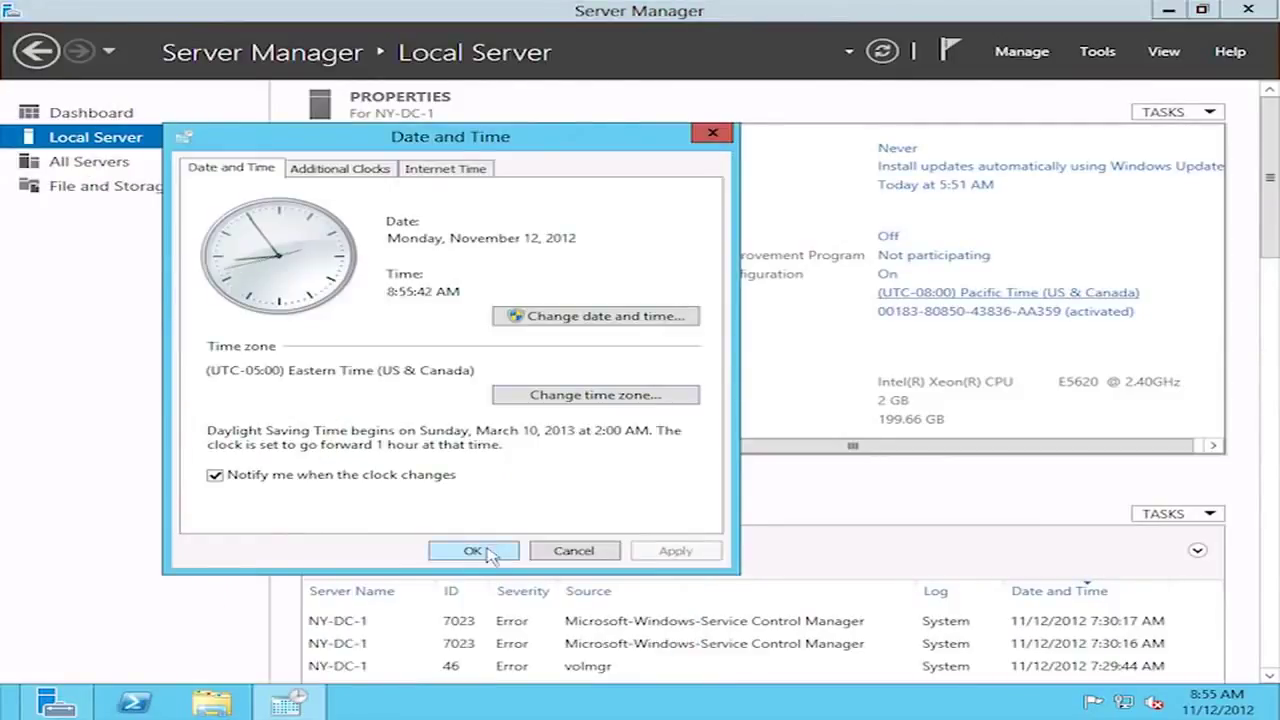
left_click(494, 552)
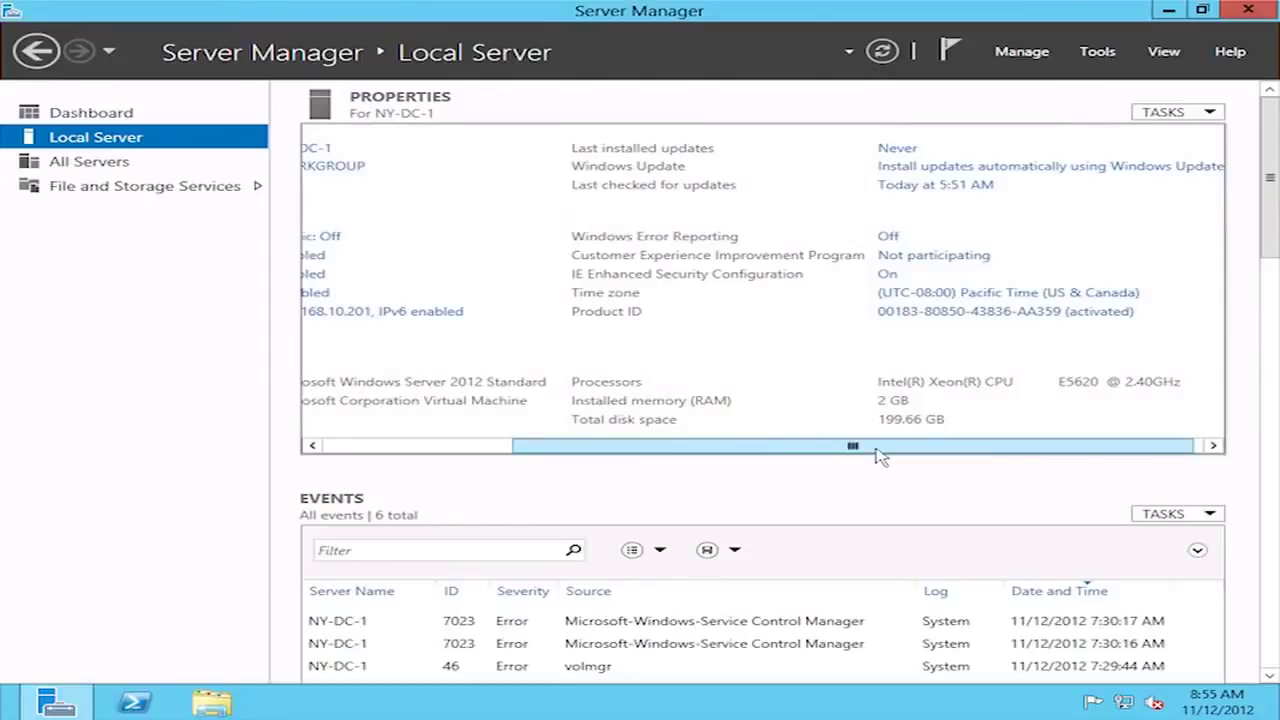
scroll(878, 455, "left", 2)
scroll(700, 460, "left", 3)
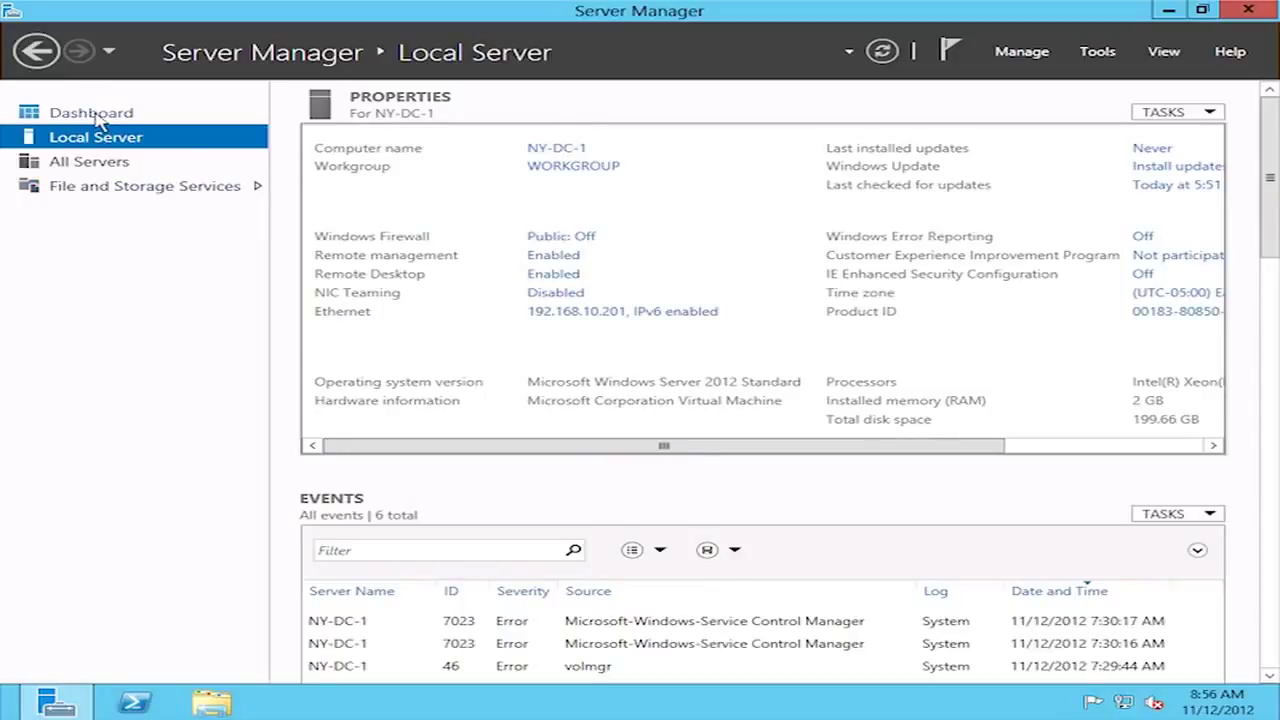
- Go to the Dashboard and scroll through the Welcome and Roles and Server Groups panels
left_click(92, 114)
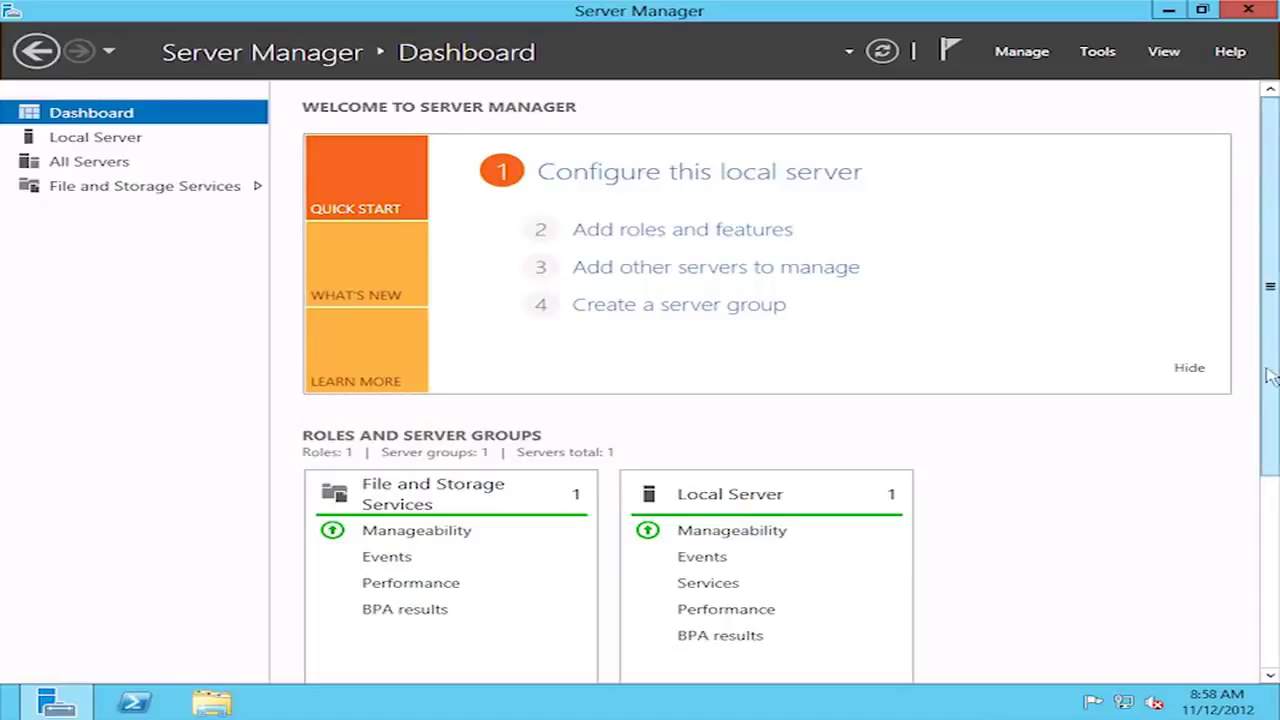
scroll(1270, 370, "down", 3)
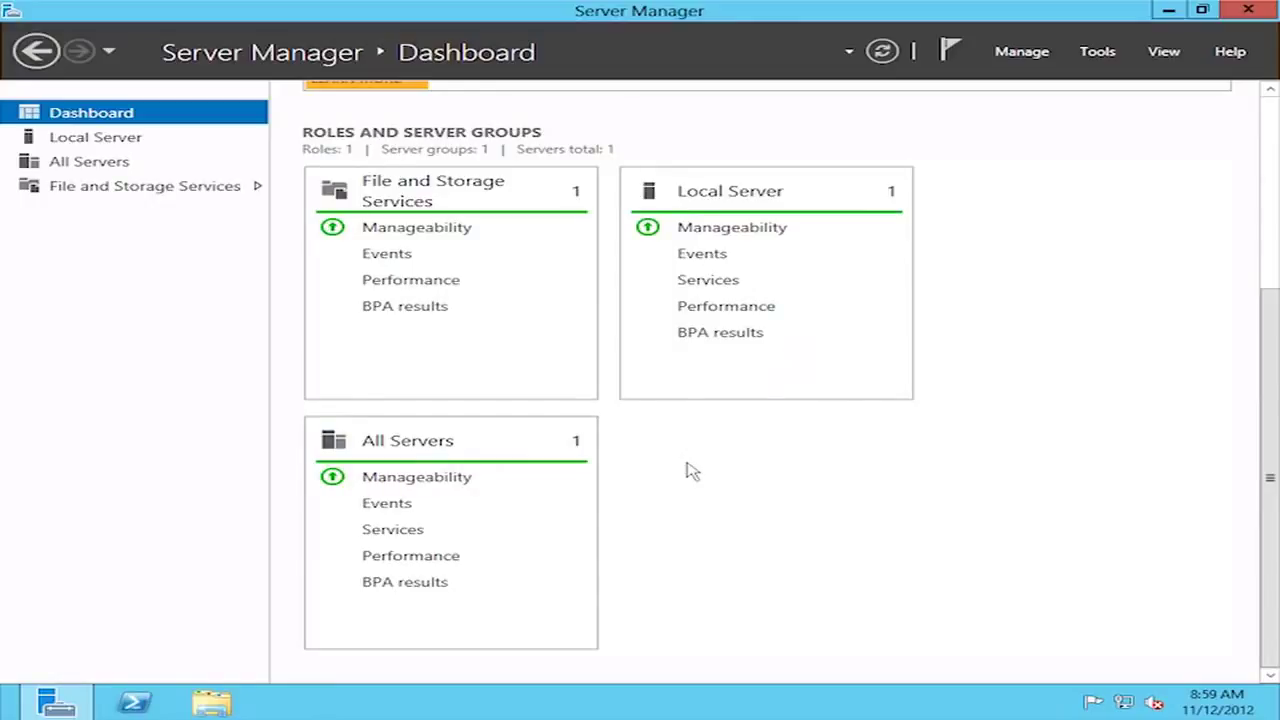
left_click_drag(1268, 480, 1272, 196)
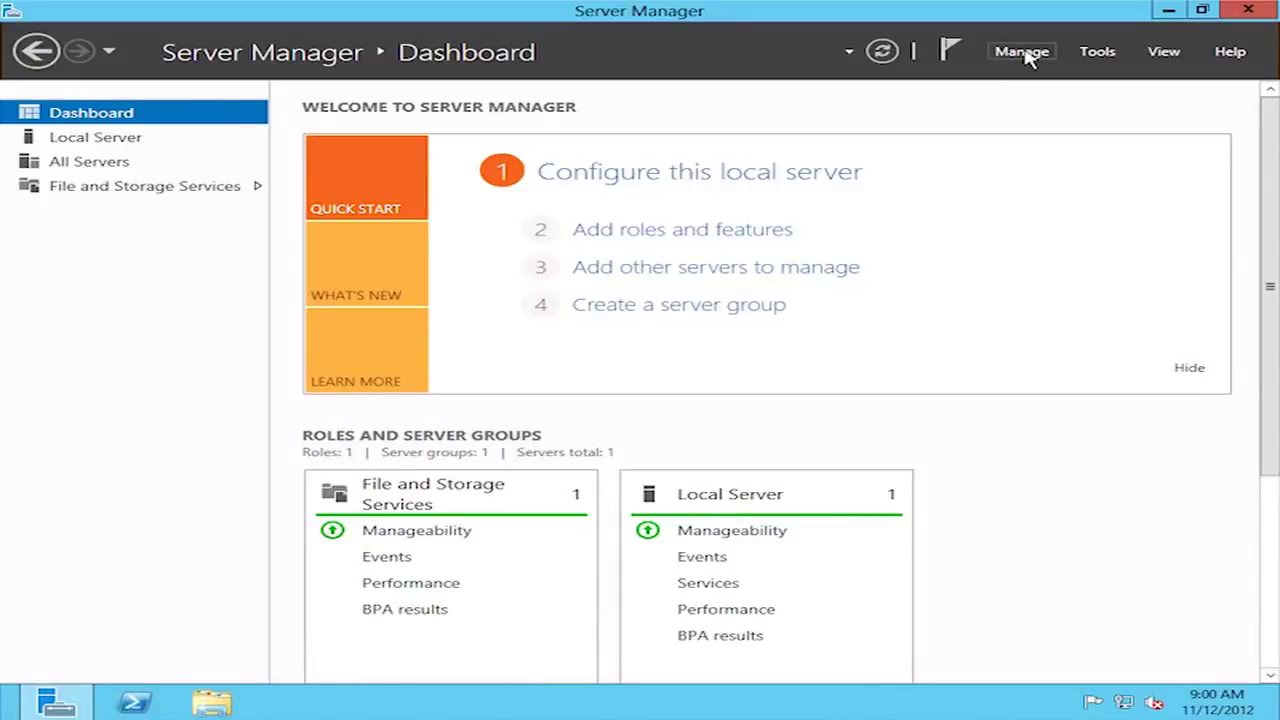
left_click(1025, 55)
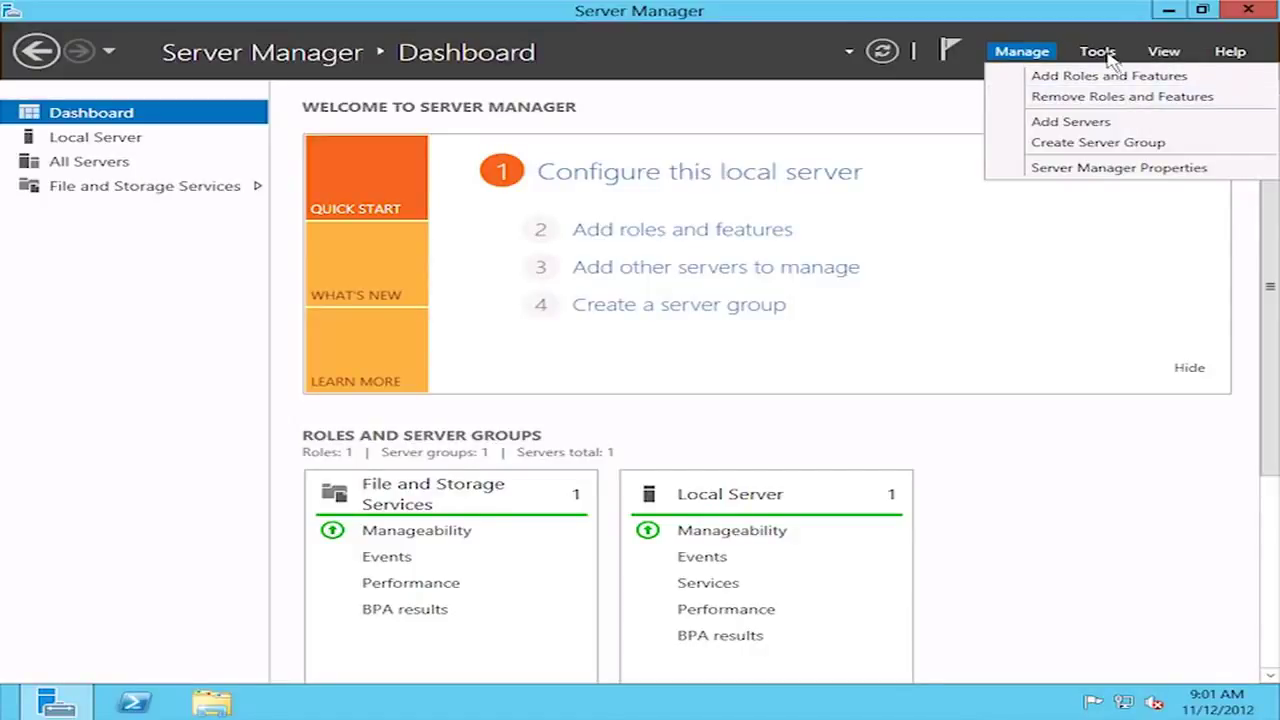
left_click(1097, 51)
left_click(1097, 51)
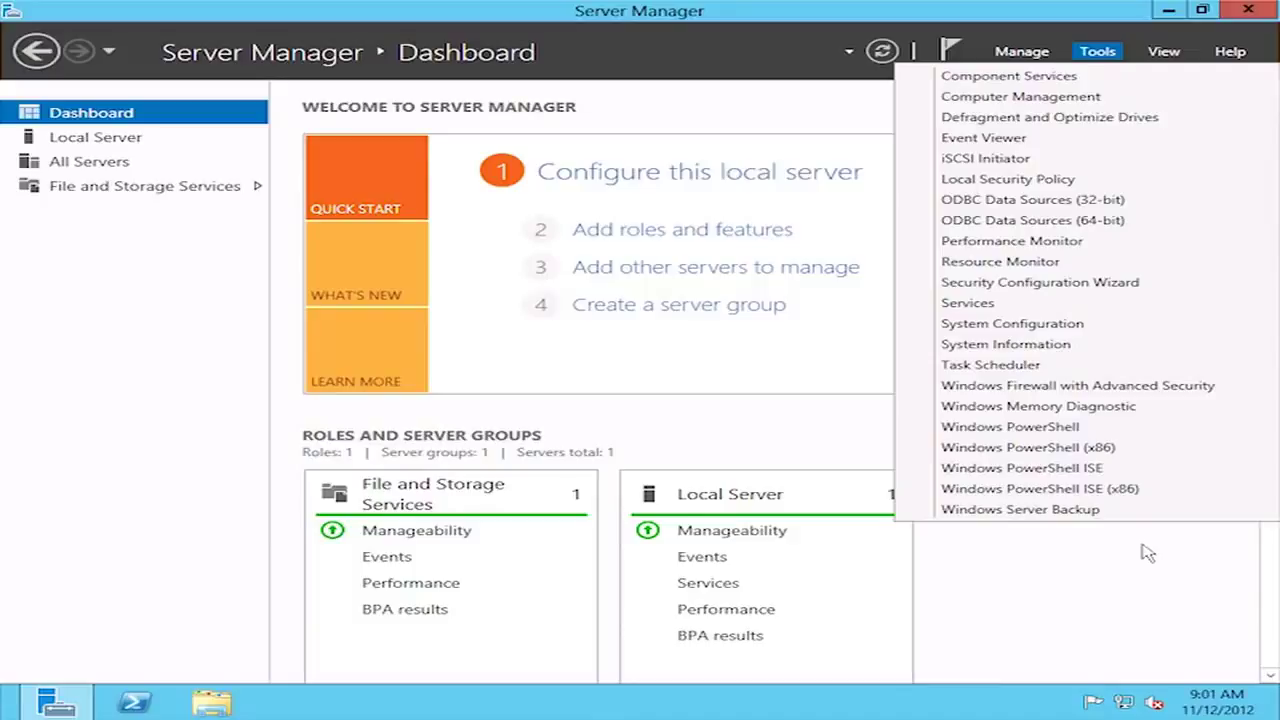
left_click(1147, 553)
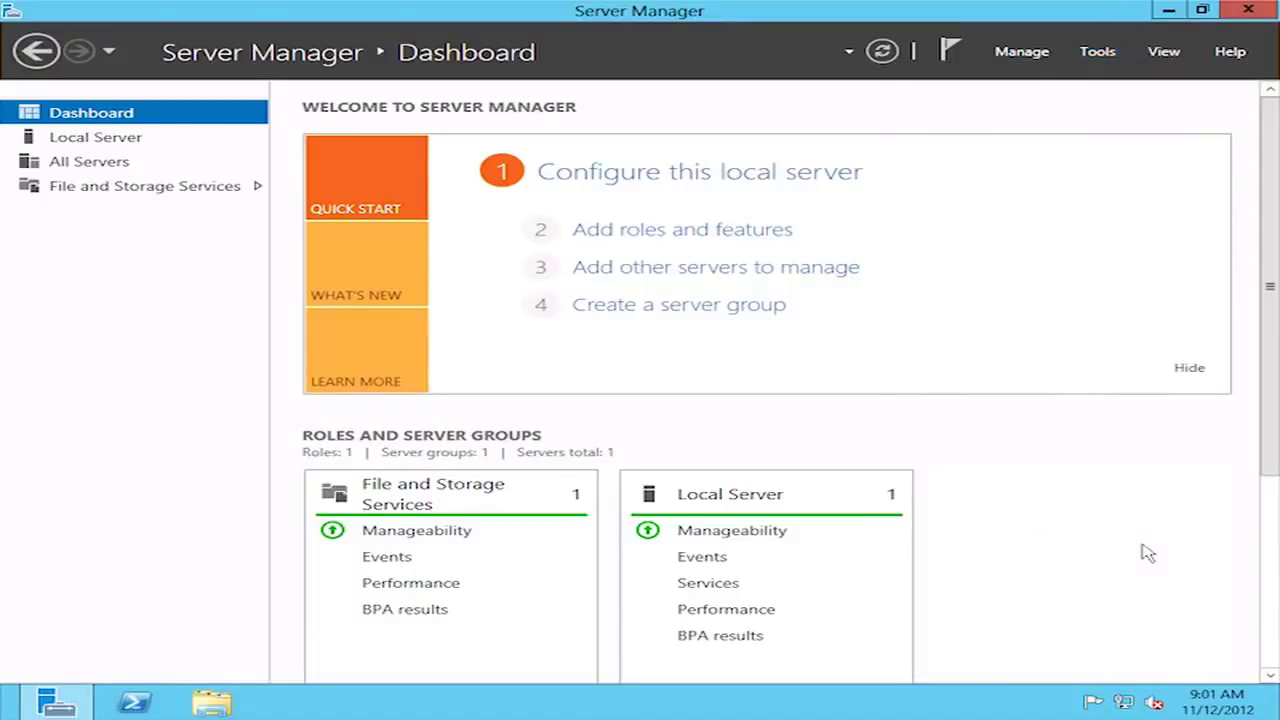